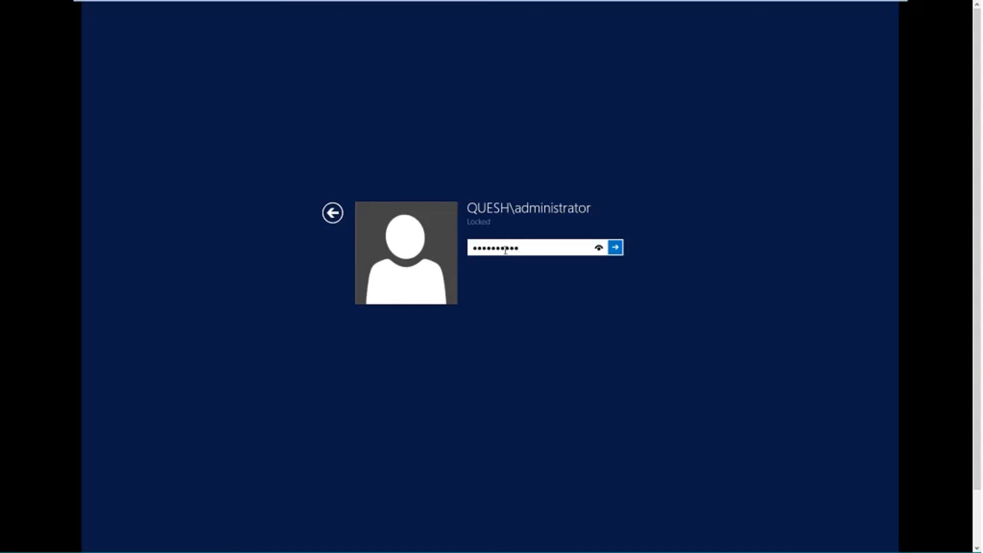
# Step: Sign back in to the locked administrator session with the account password
pyautogui.press('Return')
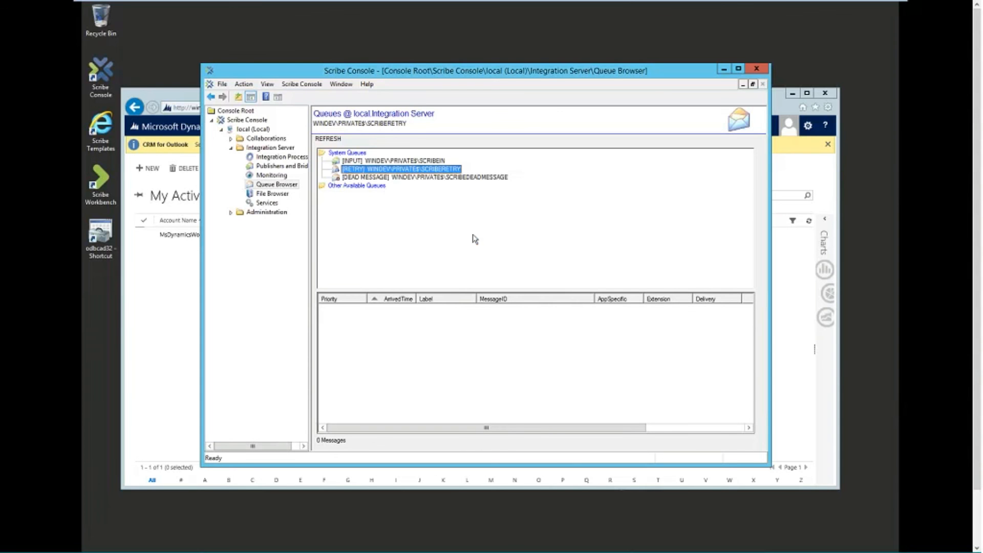
# Step: Refresh the My Active Accounts grid so all 11 accounts, including MsDynamicsWorld, are listed
pyautogui.click(166, 95)
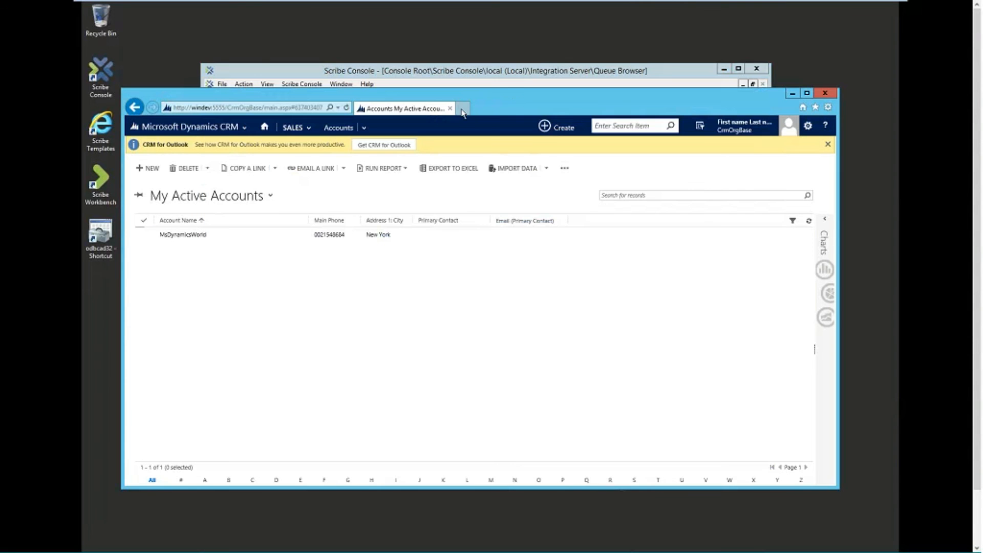
pyautogui.moveTo(517, 97); pyautogui.dragTo(520, 93)
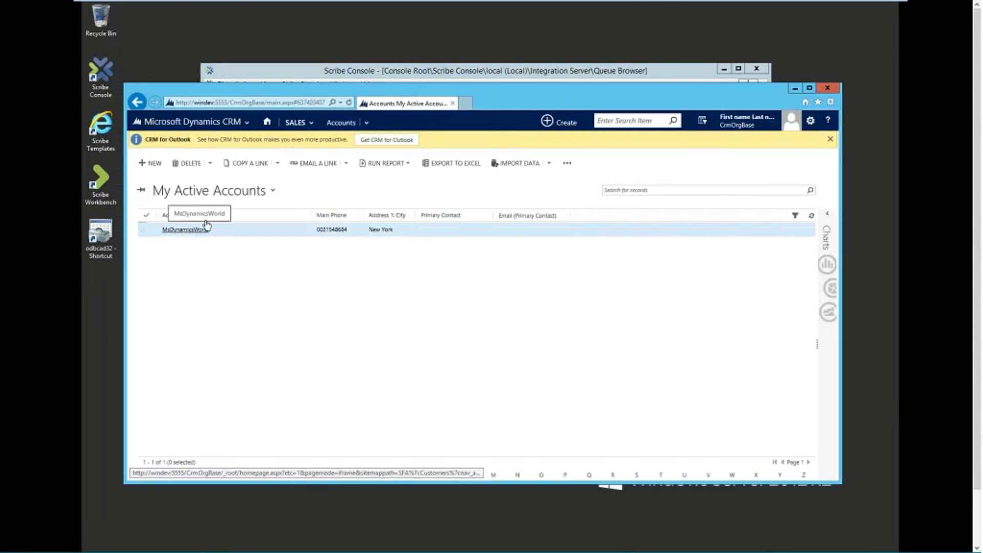
pyautogui.click(274, 192)
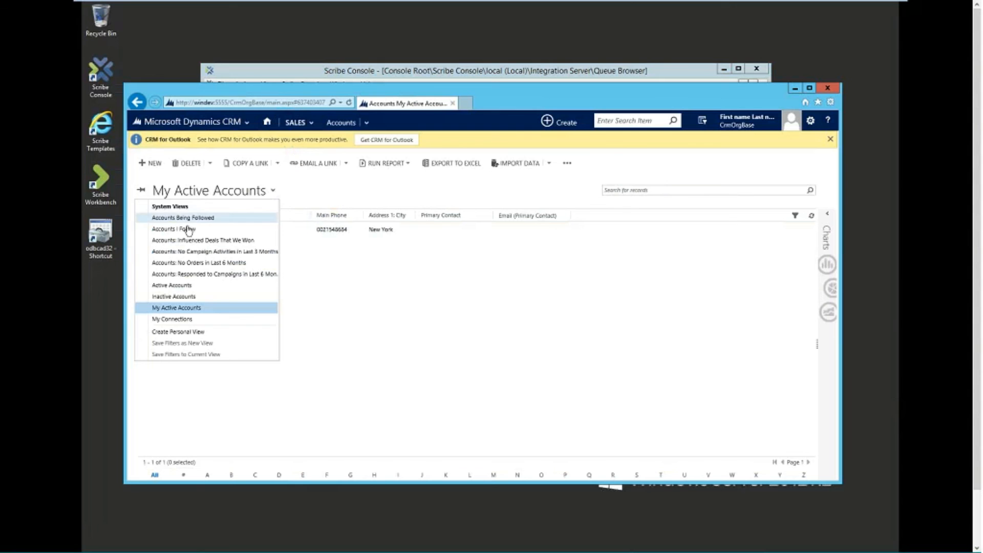
pyautogui.click(566, 206)
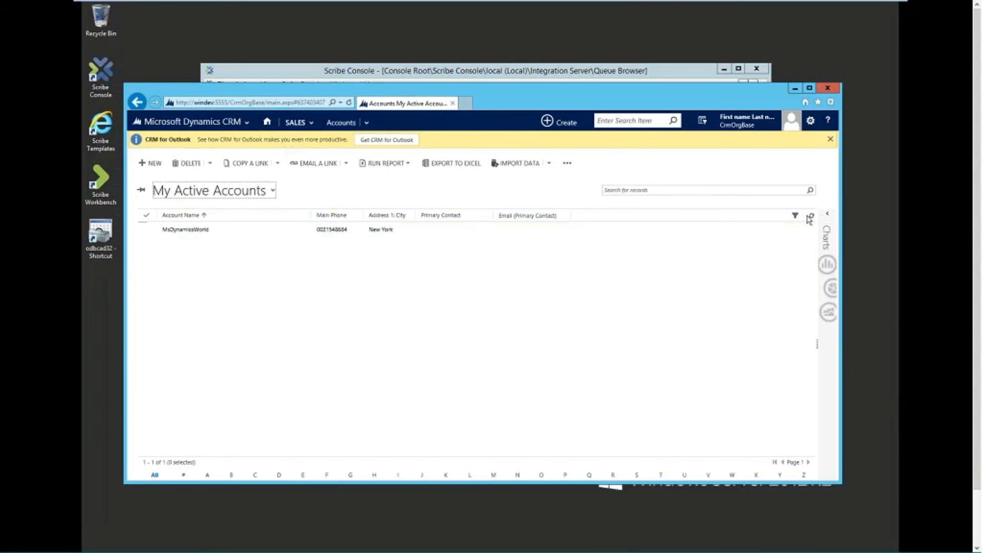
pyautogui.click(811, 216)
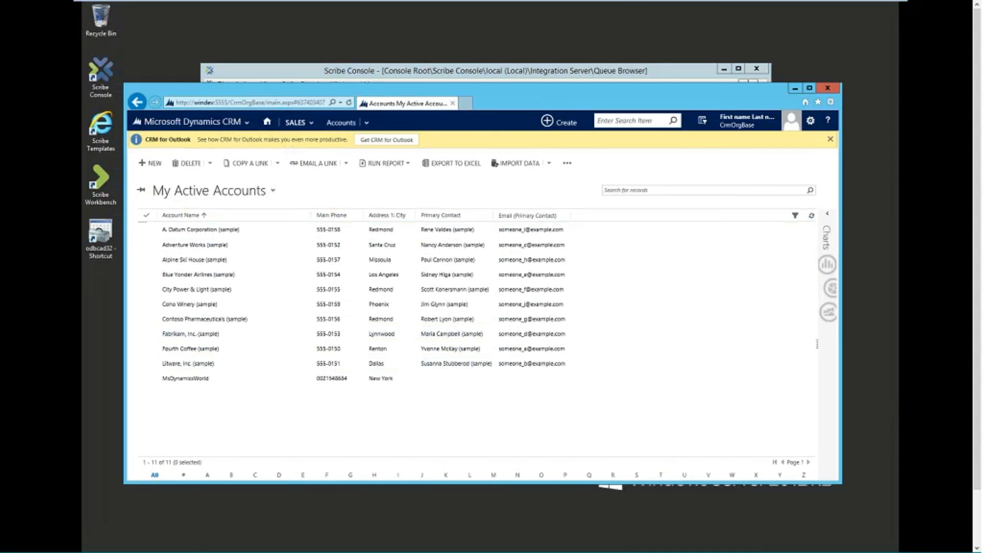
pyautogui.moveTo(976, 222); pyautogui.dragTo(975, 313)
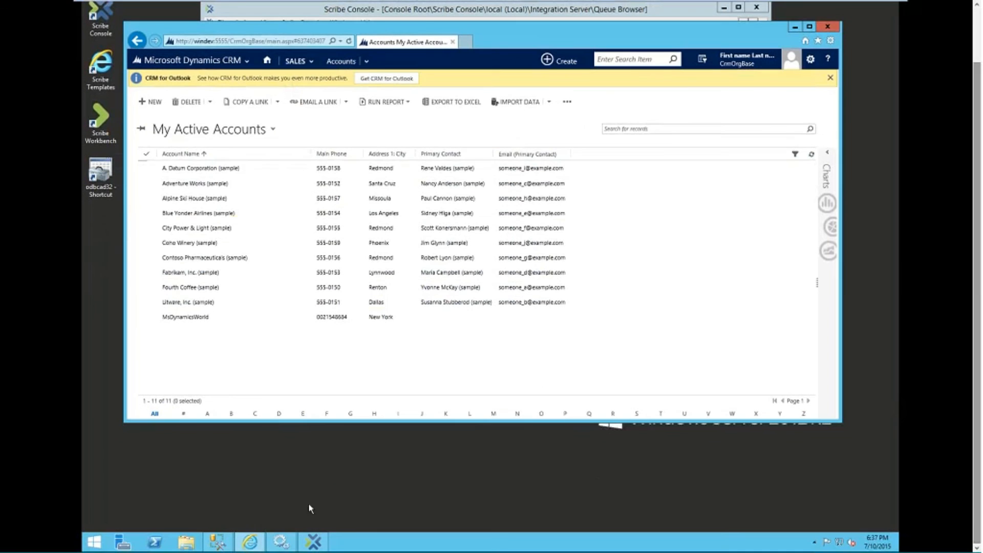
# Step: Review ScribeSampleERP's Customers, PickLists and Products tables in SSMS, then minimize it
pyautogui.click(221, 546)
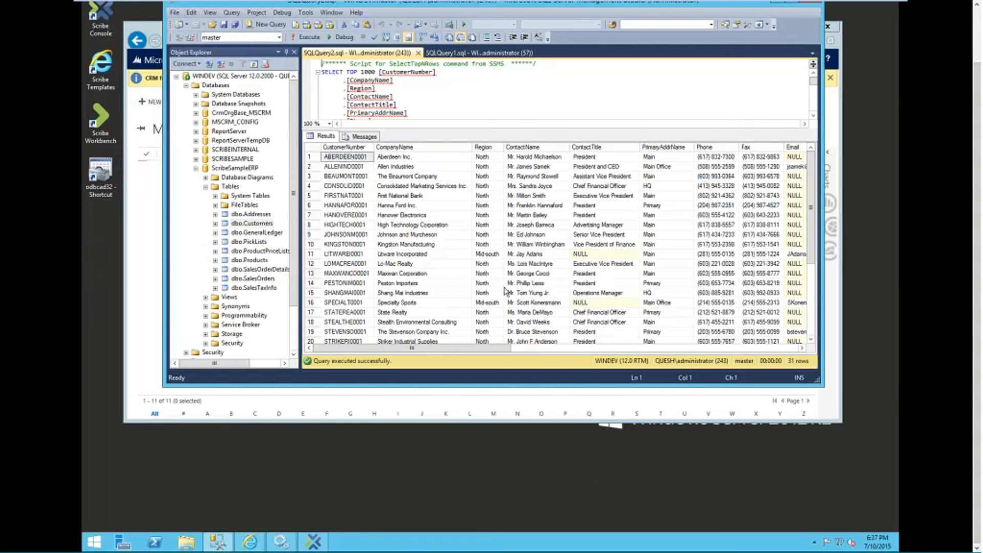
pyautogui.moveTo(977, 193); pyautogui.dragTo(977, 138)
pyautogui.moveTo(487, 61); pyautogui.dragTo(477, 58)
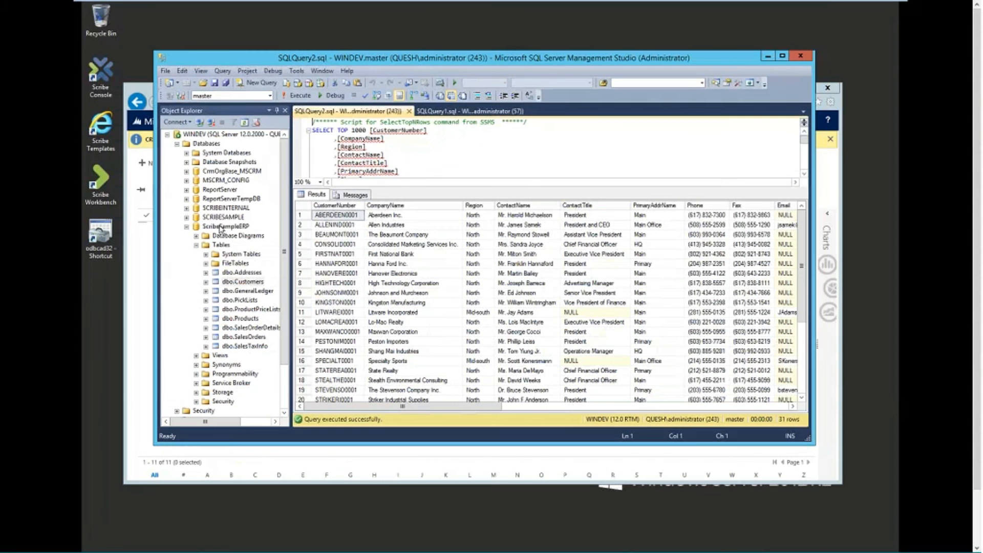
pyautogui.click(221, 227)
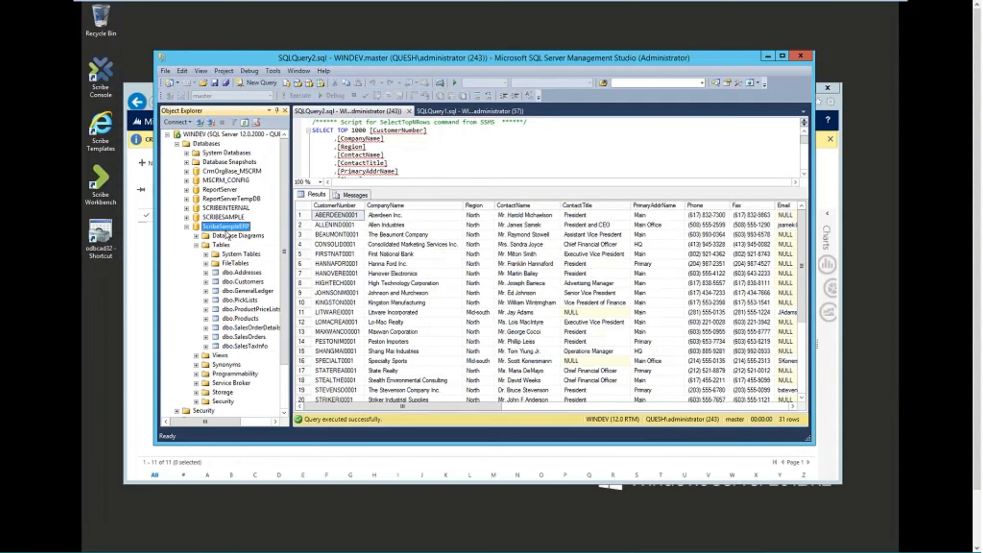
pyautogui.click(246, 282)
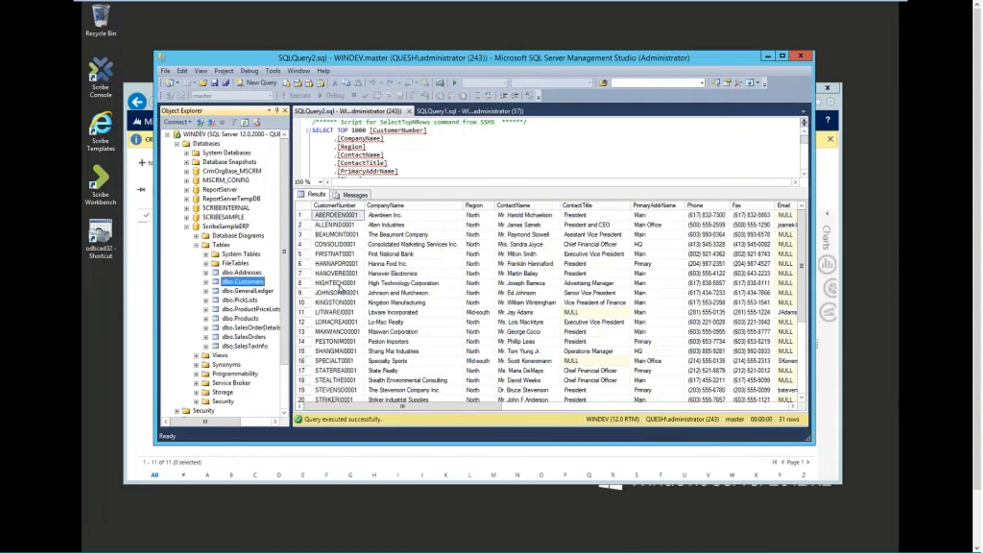
pyautogui.click(242, 301)
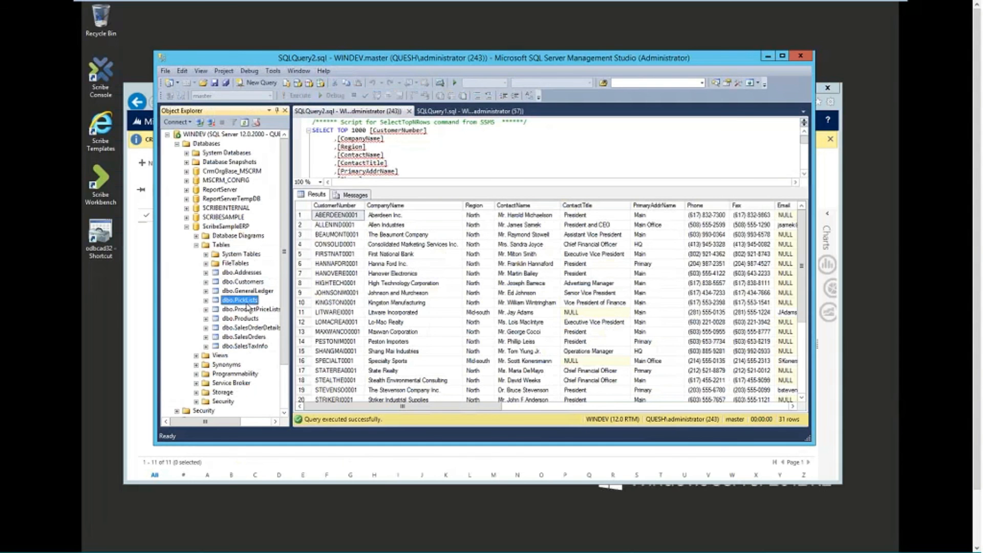
pyautogui.click(244, 320)
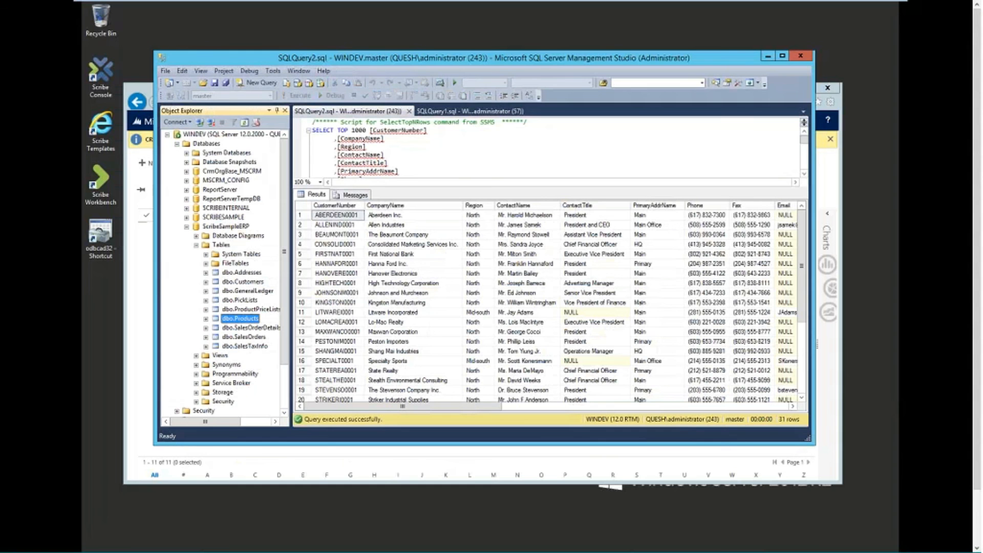
pyautogui.click(768, 58)
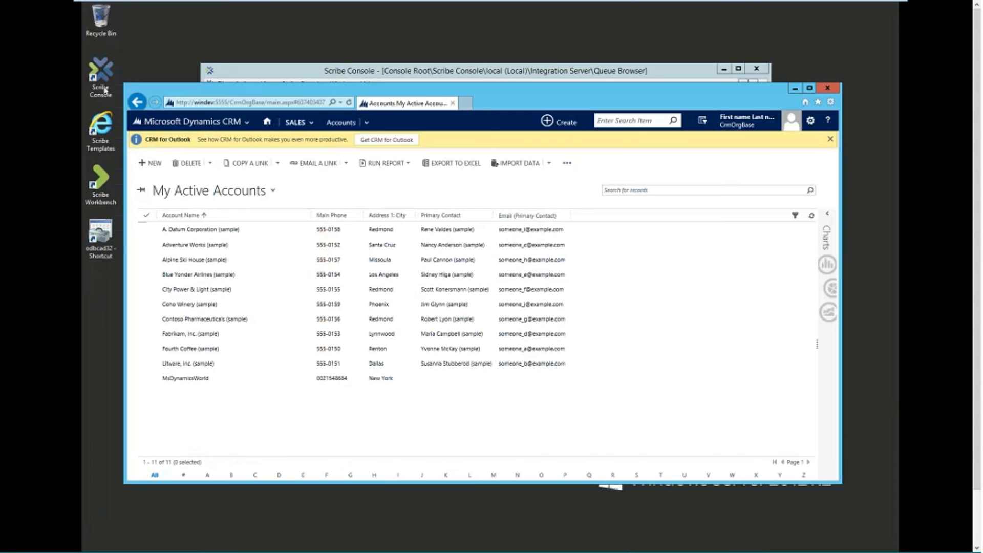
# Step: Open the CRMPub publisher's properties to see its AccountNew and AccountUpdate entities
pyautogui.click(452, 71)
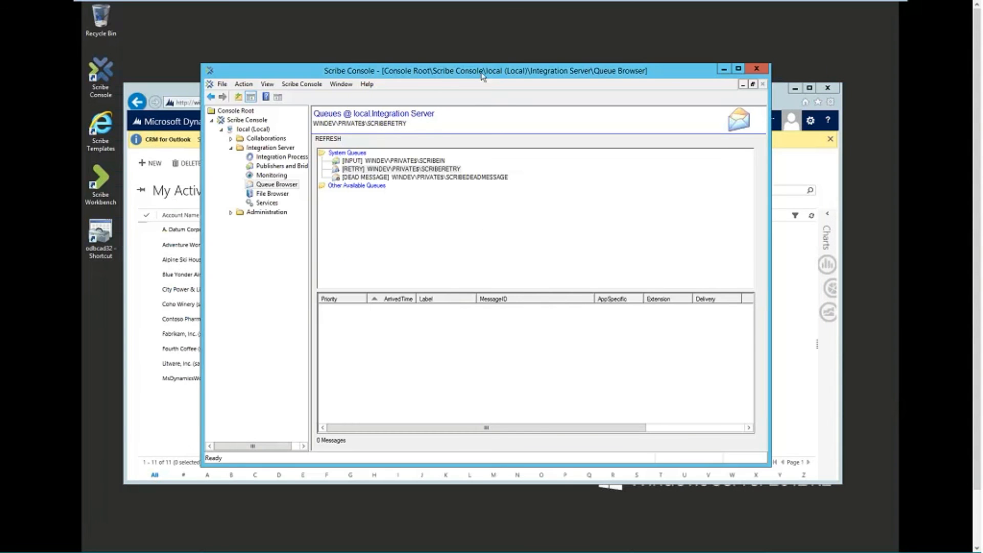
pyautogui.moveTo(480, 74); pyautogui.dragTo(473, 96)
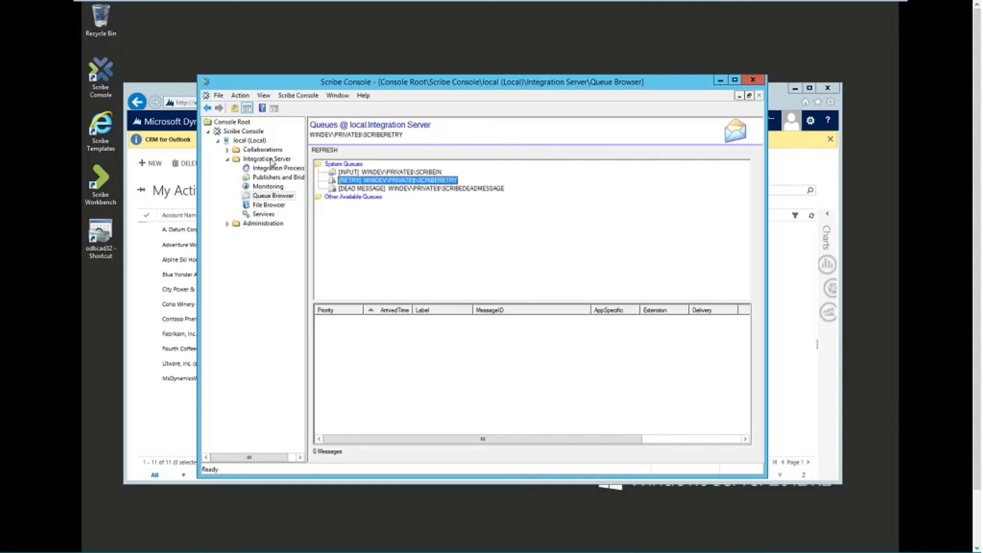
pyautogui.click(276, 178)
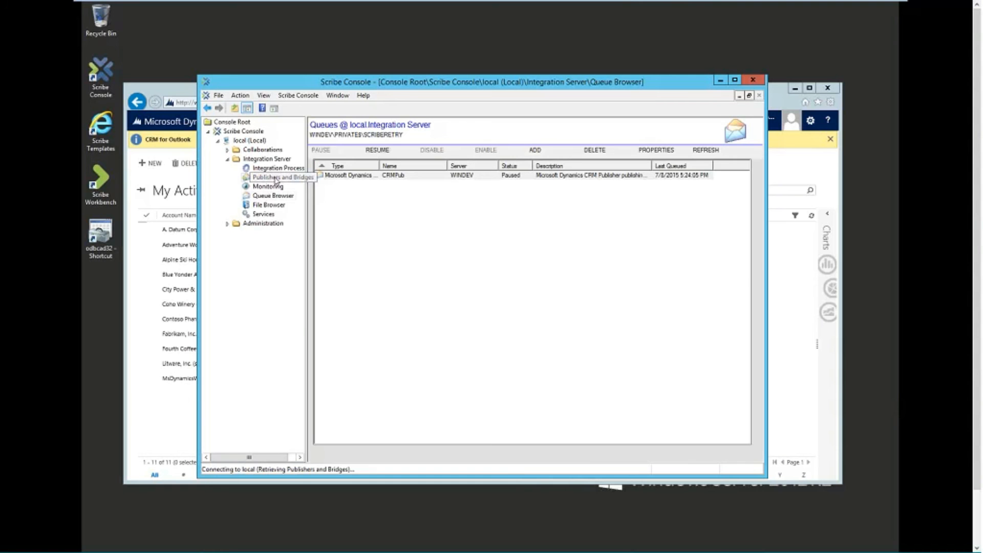
pyautogui.doubleClick(379, 166)
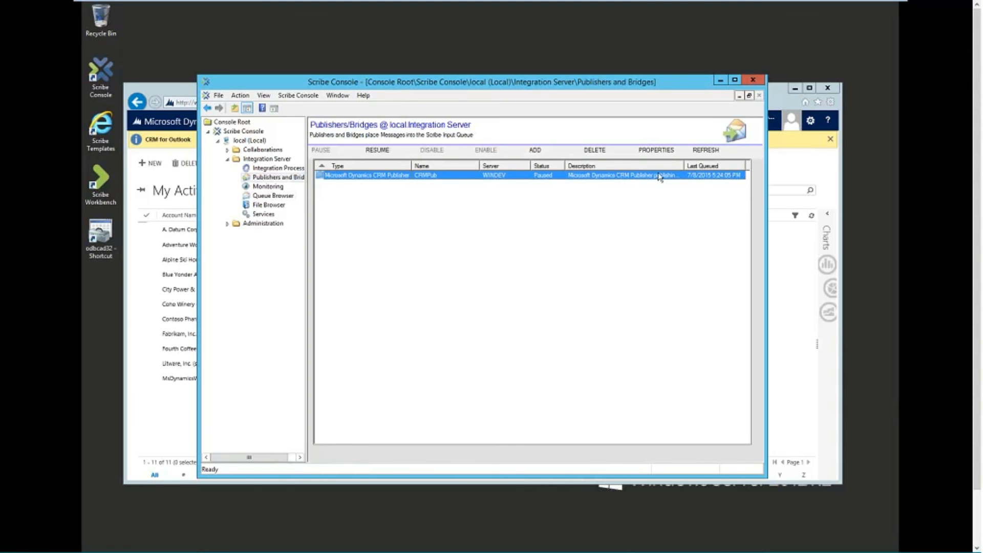
pyautogui.doubleClick(643, 177)
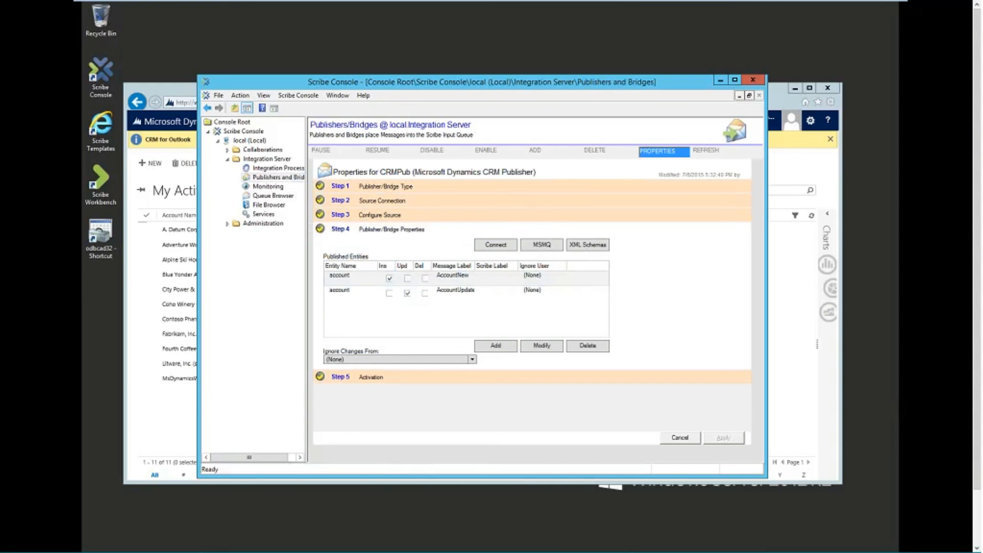
pyautogui.click(542, 346)
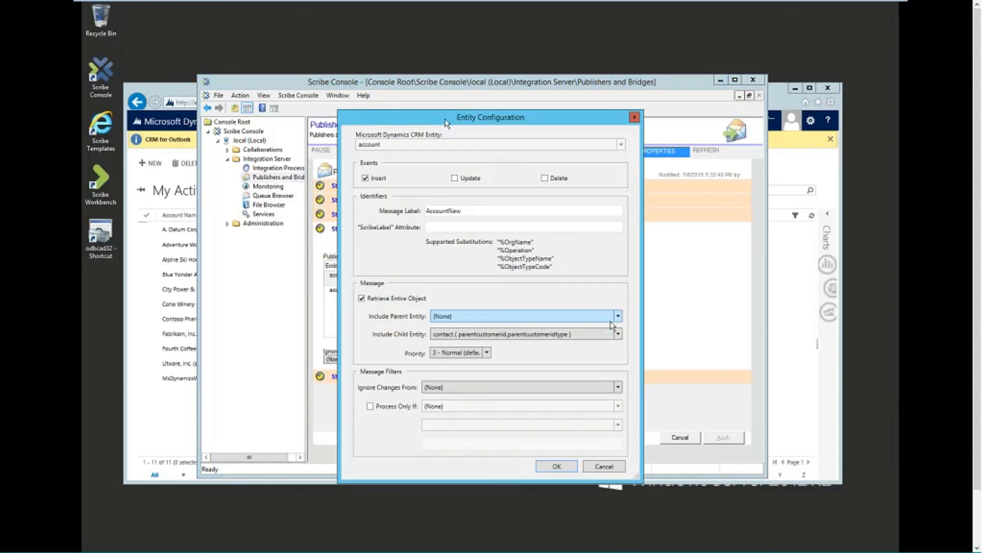
pyautogui.moveTo(444, 118); pyautogui.dragTo(436, 92)
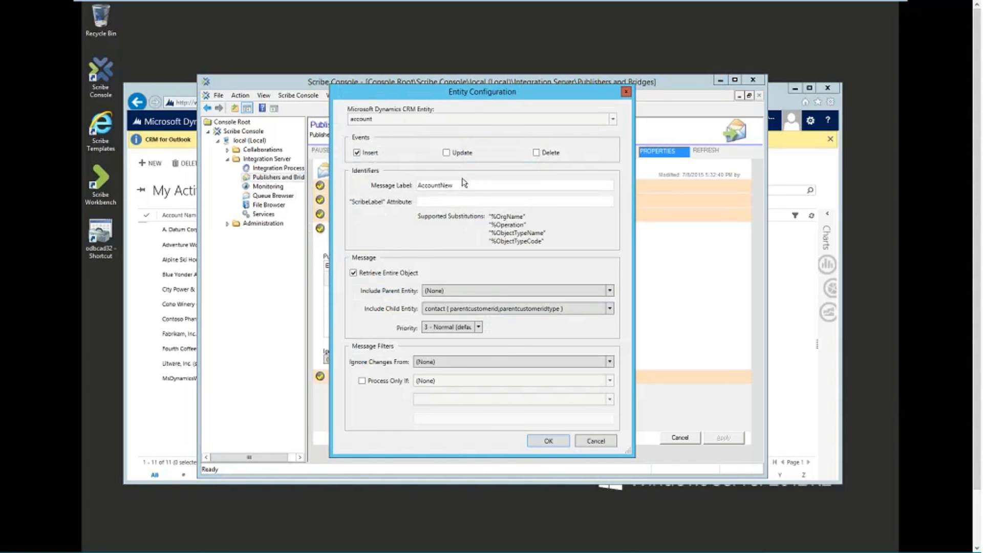
pyautogui.moveTo(467, 184); pyautogui.dragTo(426, 189)
pyautogui.hotkey('shift', 'Home')
pyautogui.click(626, 92)
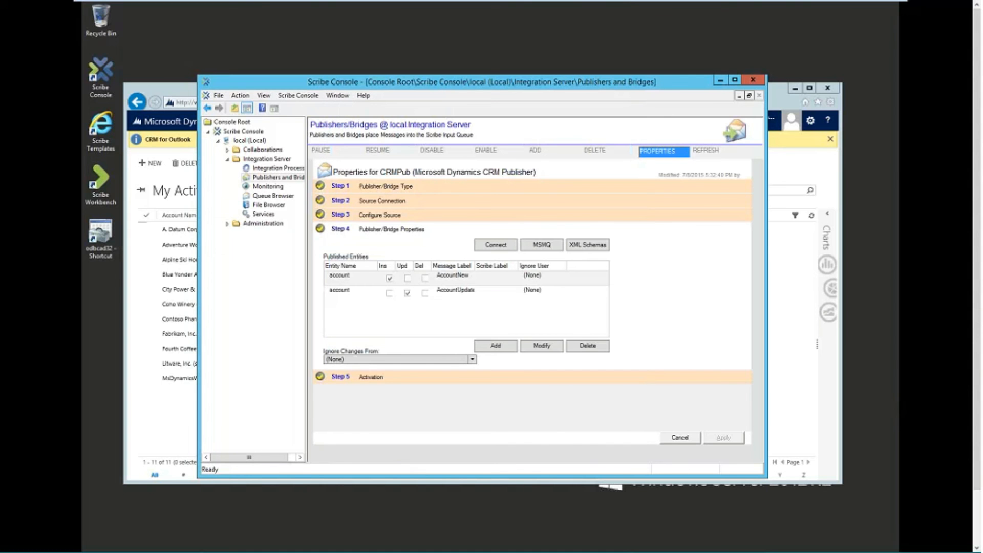
# Step: View the XML body of the first AccountNew message in the [INPUT] SCRIBEIN queue
pyautogui.click(272, 196)
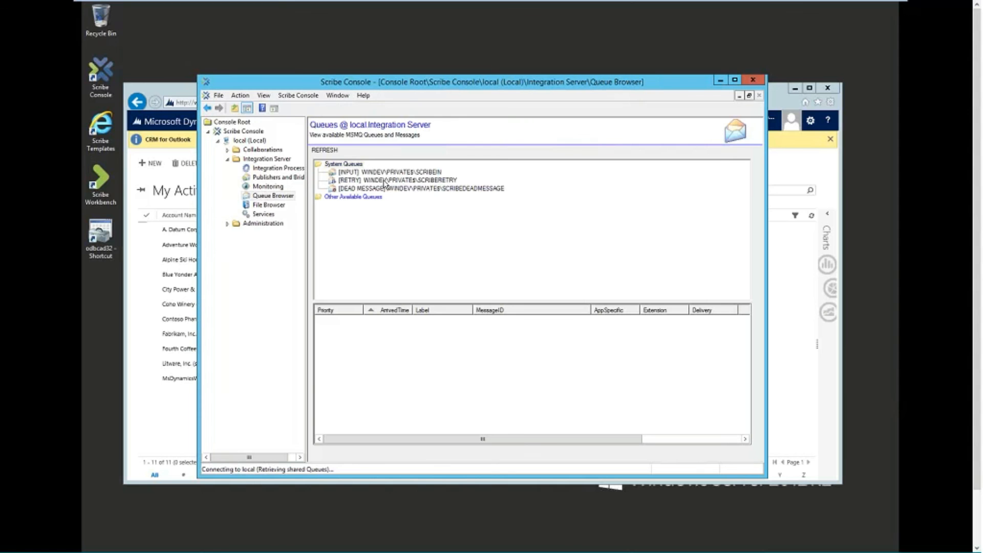
pyautogui.click(389, 172)
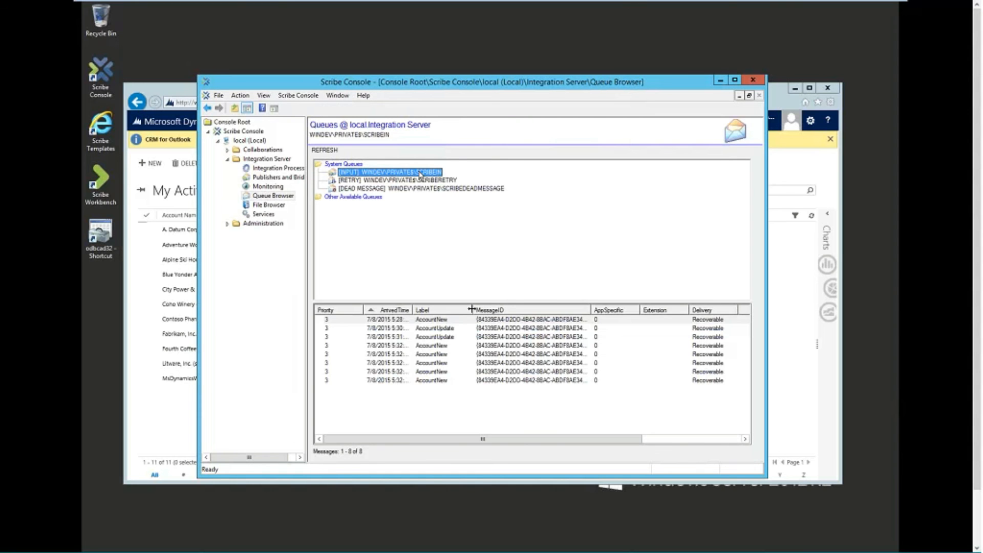
pyautogui.moveTo(472, 309); pyautogui.dragTo(528, 309)
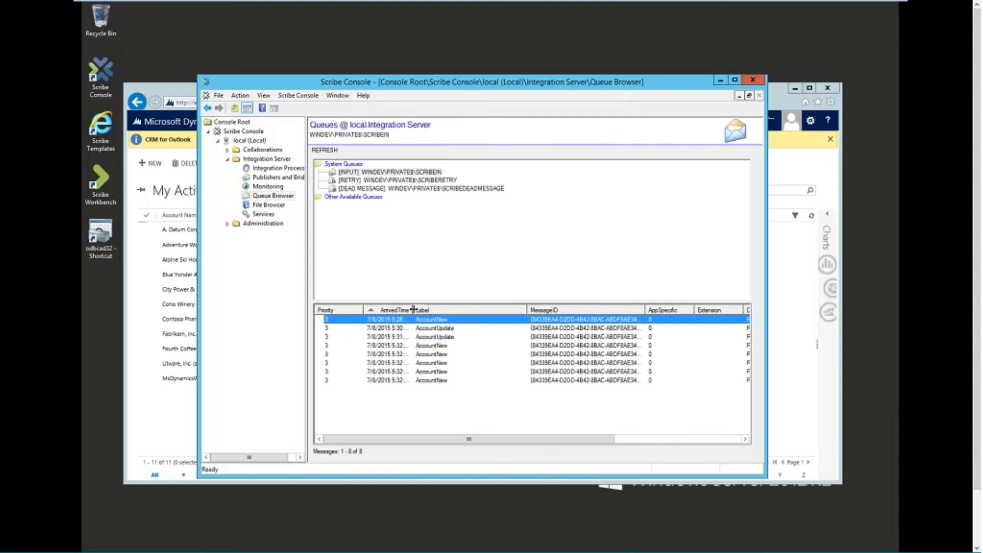
pyautogui.moveTo(414, 309); pyautogui.dragTo(434, 310)
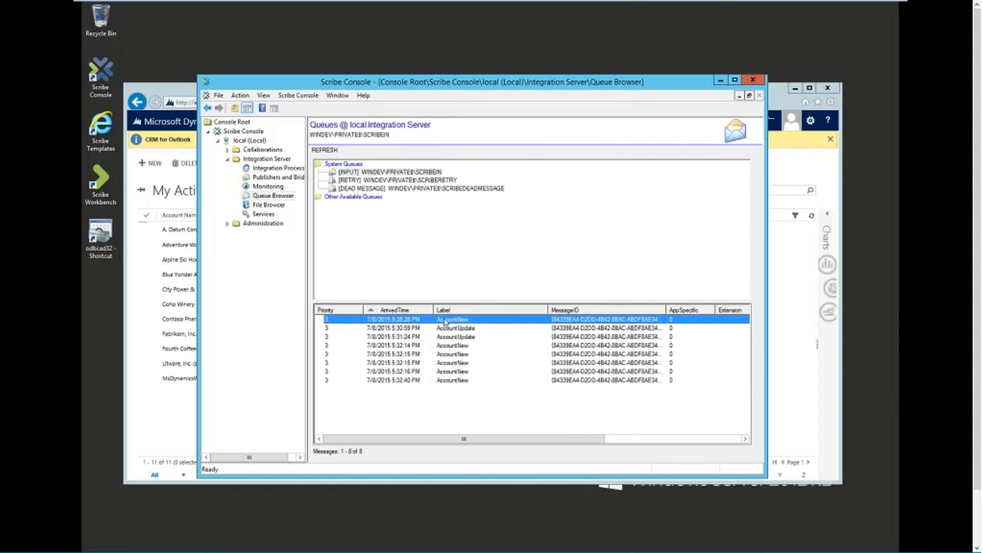
pyautogui.rightClick(474, 320)
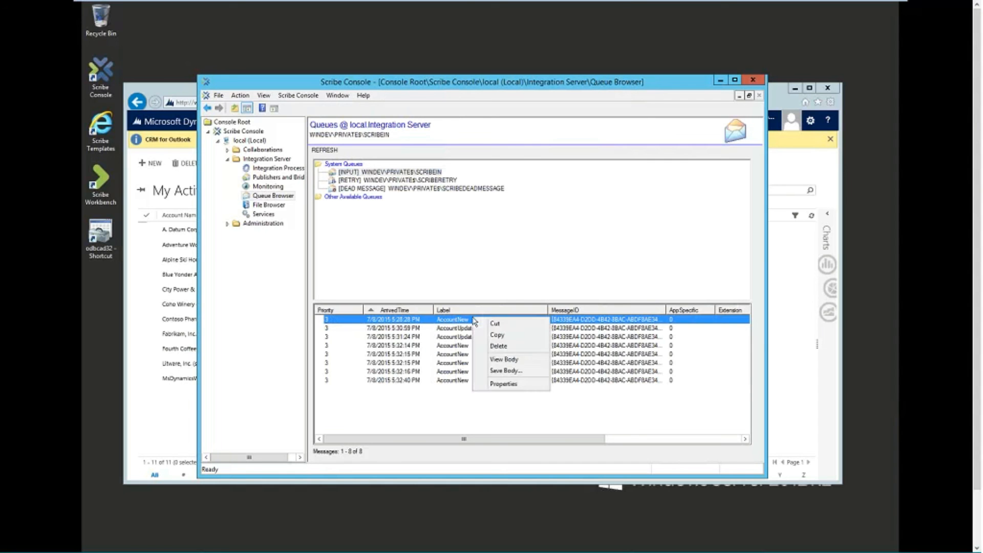
pyautogui.click(499, 360)
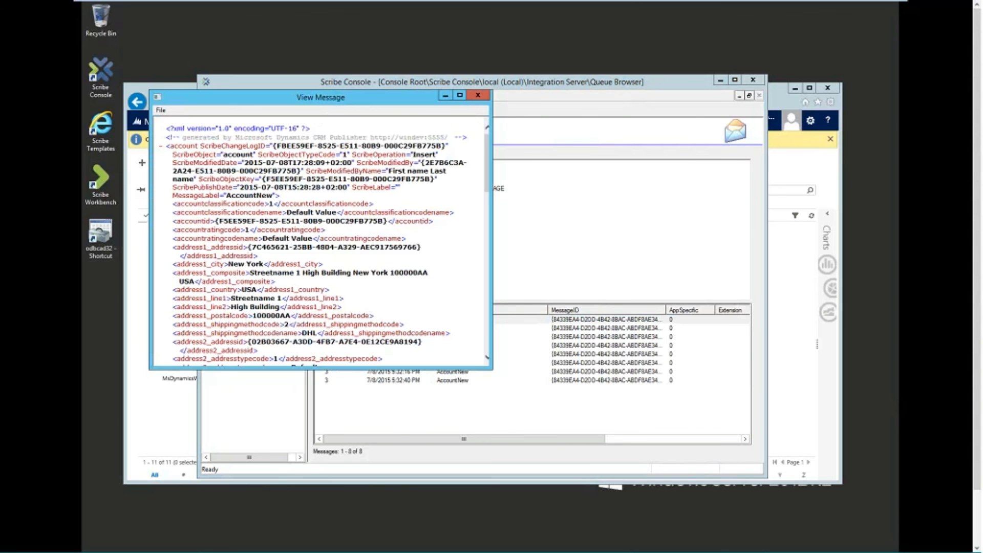
pyautogui.moveTo(334, 105); pyautogui.dragTo(372, 59)
pyautogui.moveTo(530, 323); pyautogui.dragTo(814, 477)
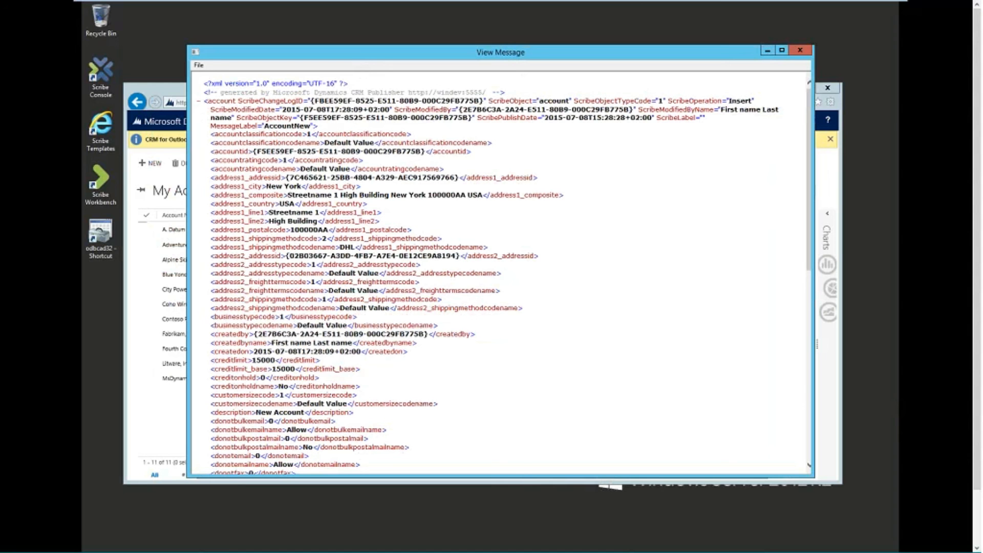
pyautogui.scroll(-11, 393, 251)
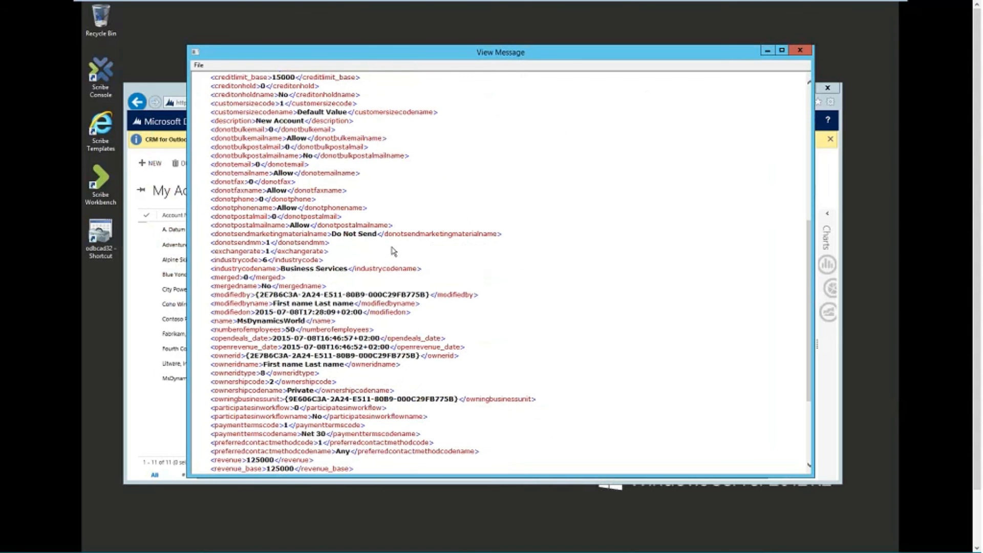
pyautogui.scroll(-5, 394, 251)
pyautogui.scroll(16, 393, 251)
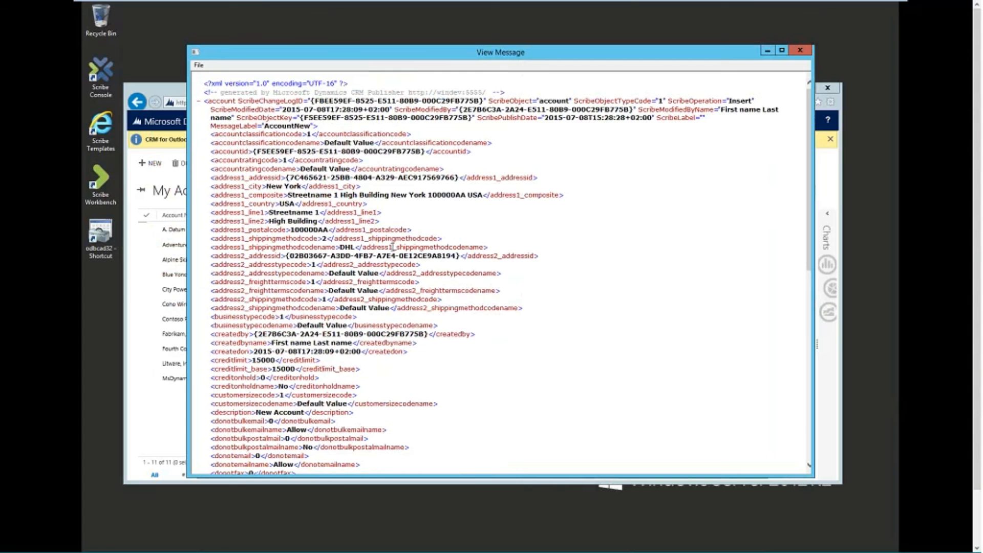
pyautogui.scroll(-7, 350, 253)
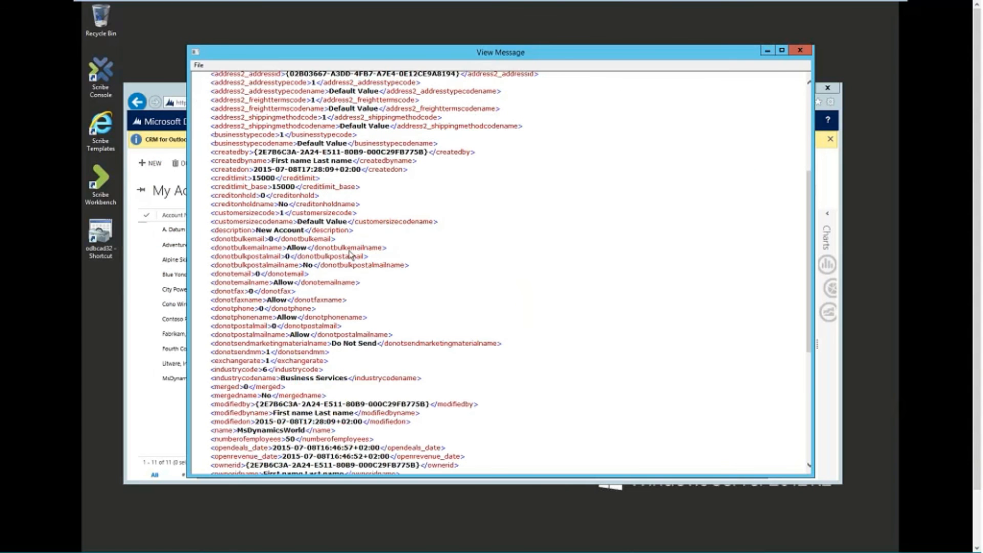
pyautogui.scroll(-9, 350, 253)
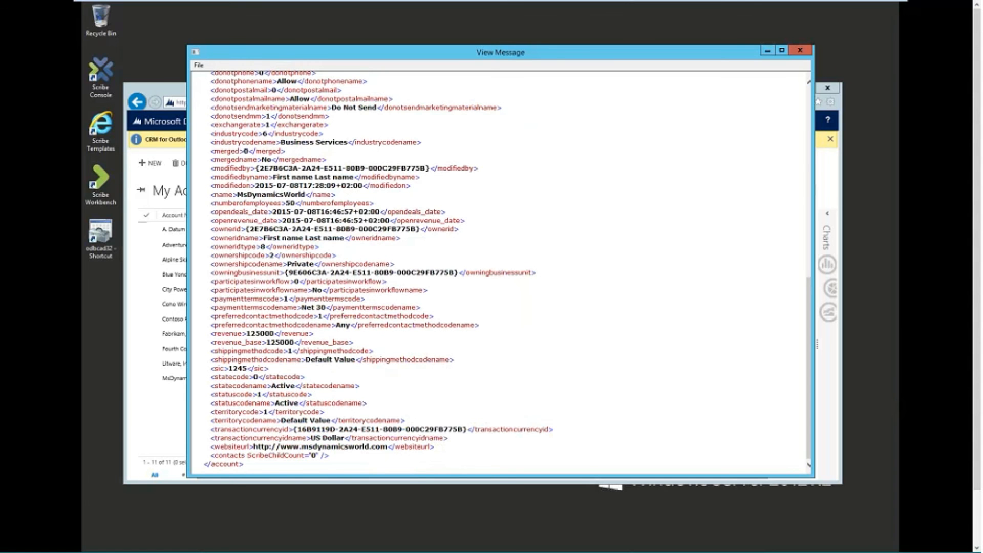
pyautogui.scroll(9, 390, 226)
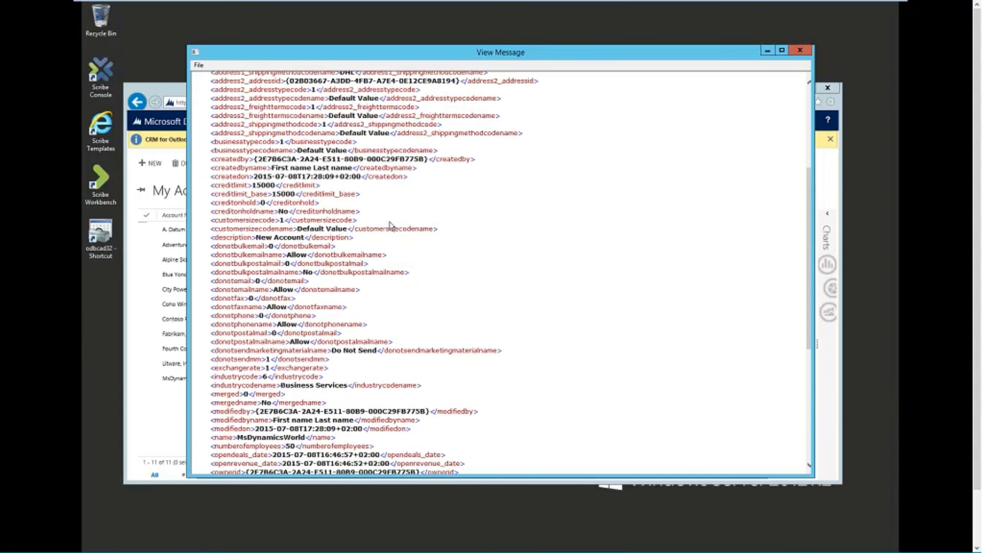
pyautogui.scroll(6, 390, 226)
pyautogui.scroll(-15, 391, 222)
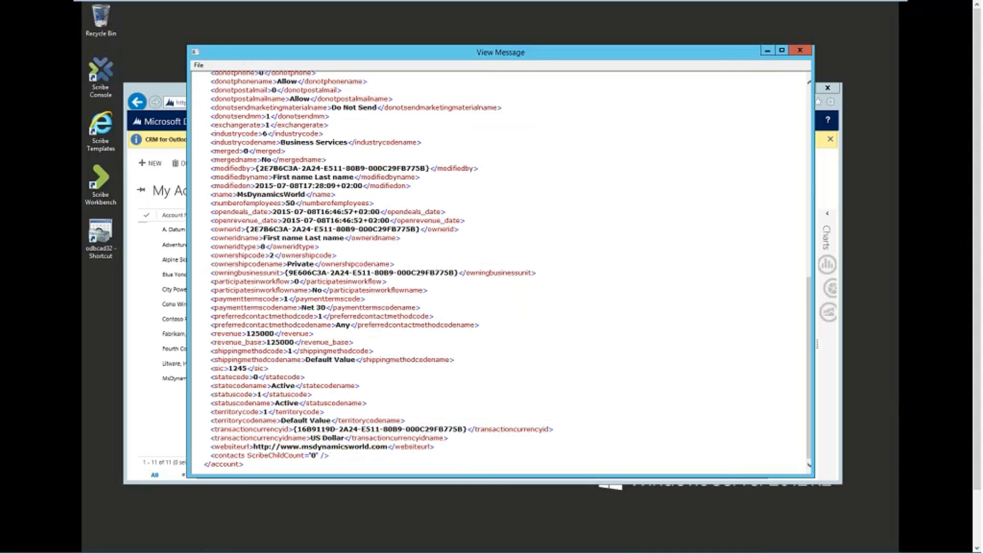
# Step: Close the current message and open the body of the 5:32:14 PM AccountNew message
pyautogui.click(798, 50)
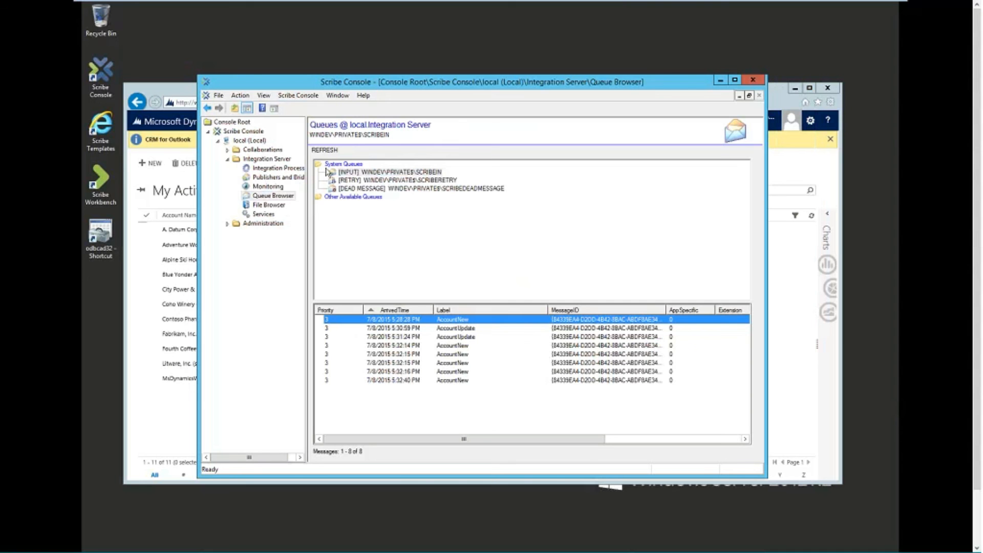
pyautogui.click(475, 329)
pyautogui.click(464, 337)
pyautogui.click(466, 329)
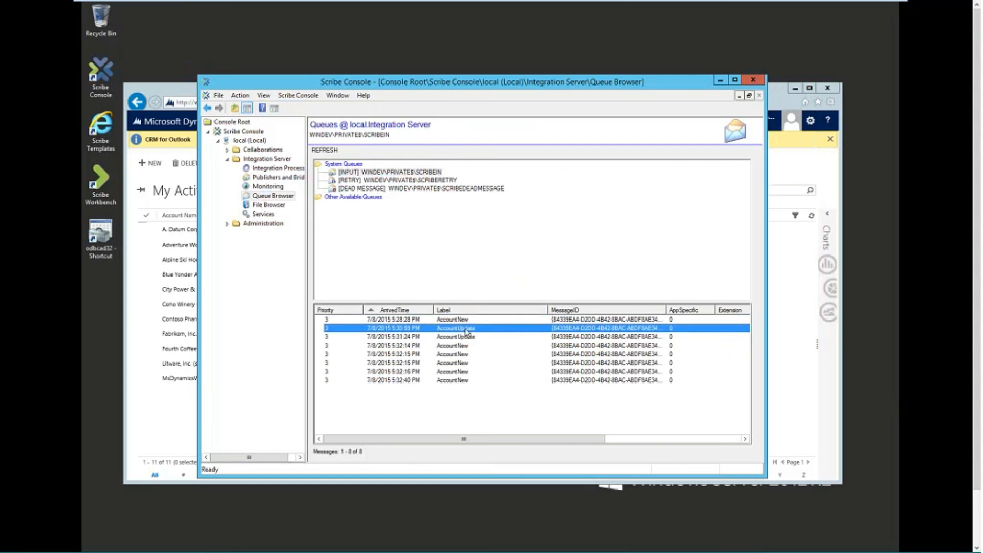
pyautogui.click(460, 345)
pyautogui.rightClick(459, 346)
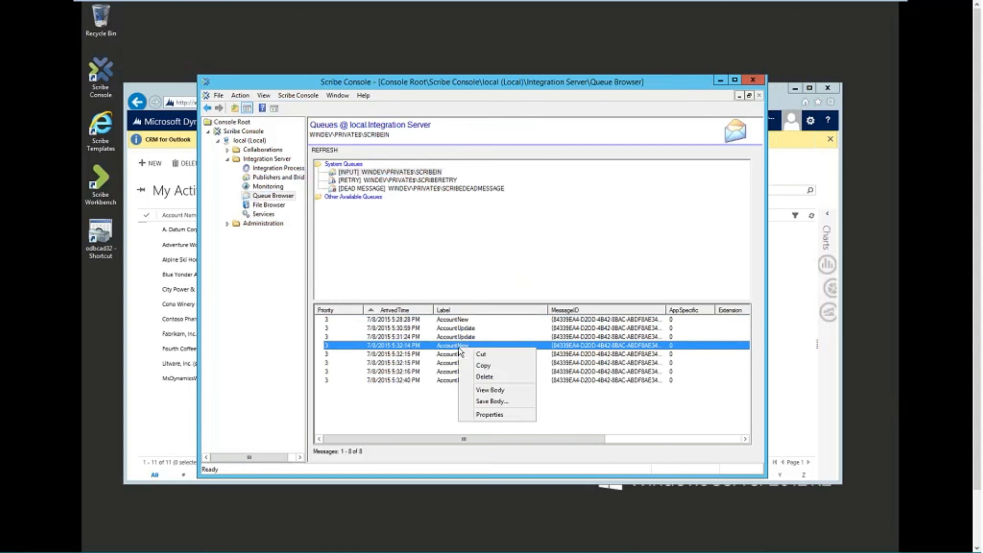
pyautogui.click(489, 390)
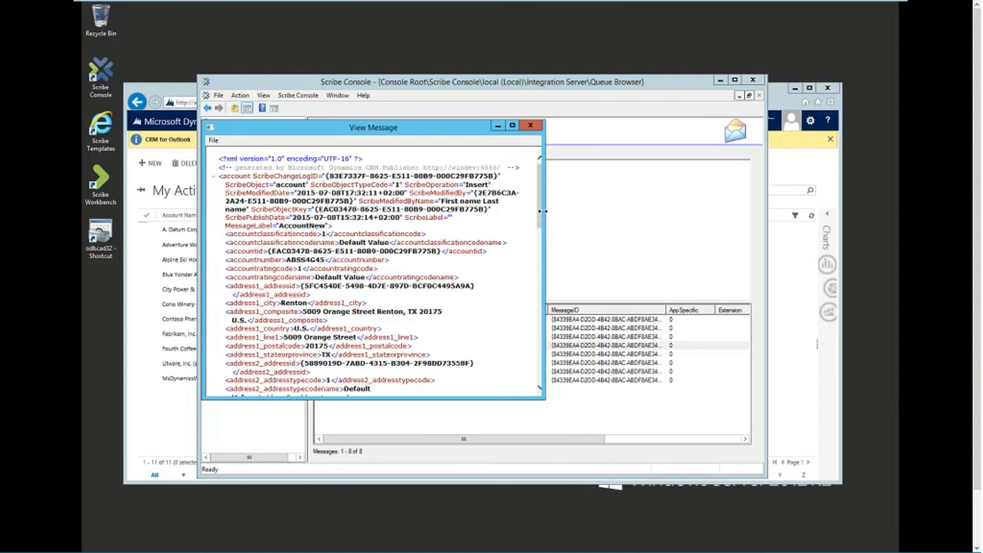
# Step: Find the account name Fourth Coffee (sample) in the XML, then return to the CRM accounts list
pyautogui.scroll(-9, 542, 212)
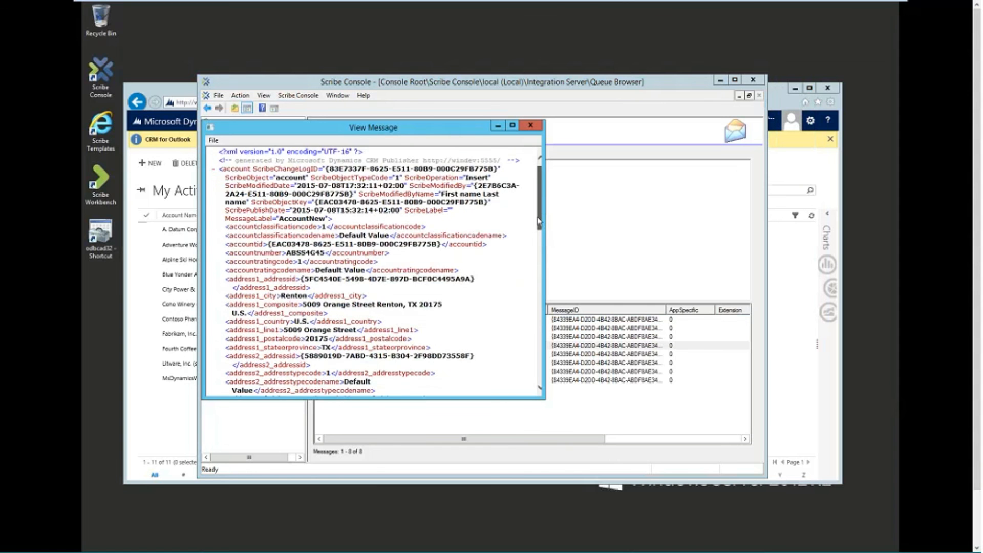
pyautogui.scroll(-5, 522, 277)
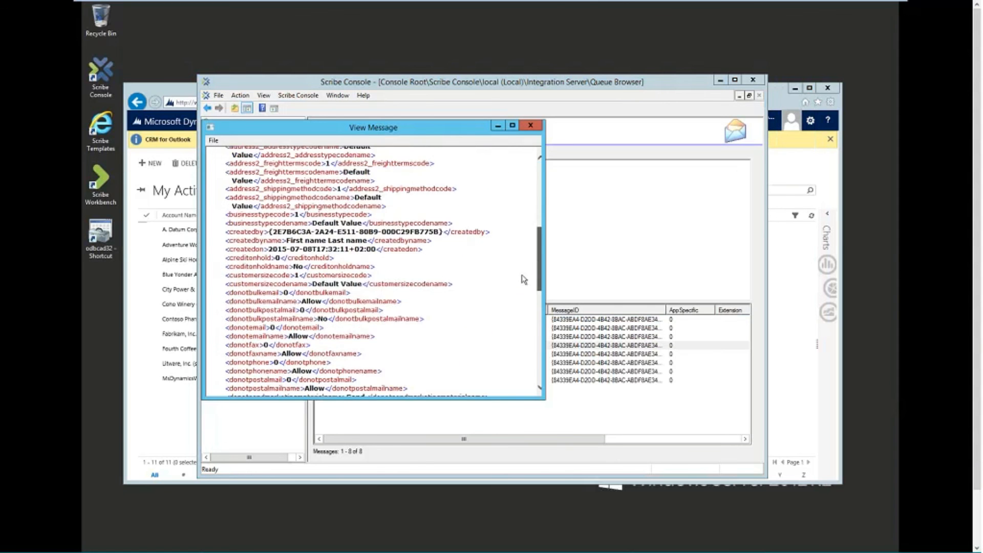
pyautogui.scroll(-5, 517, 325)
pyautogui.moveTo(512, 332); pyautogui.dragTo(512, 330)
pyautogui.moveTo(255, 250); pyautogui.dragTo(346, 251)
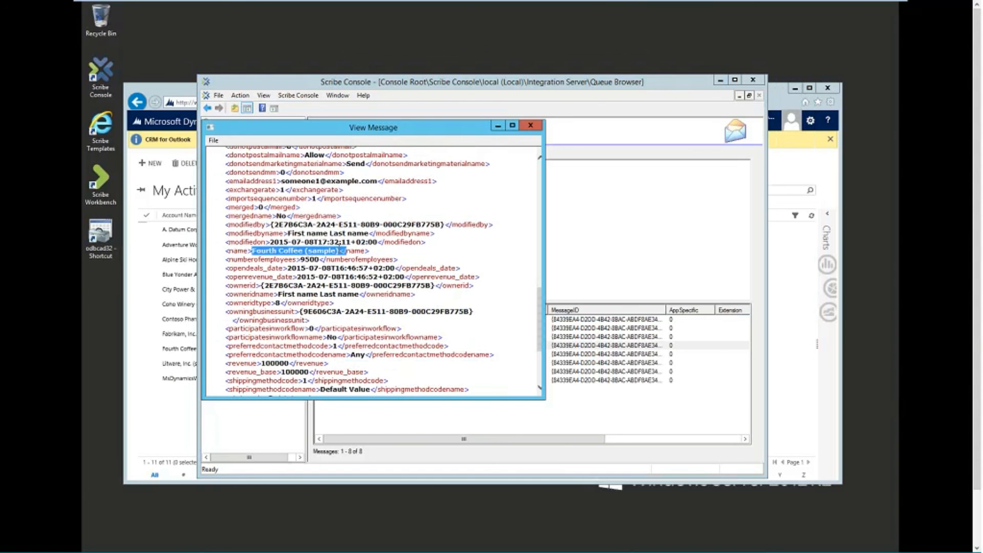
pyautogui.click(186, 91)
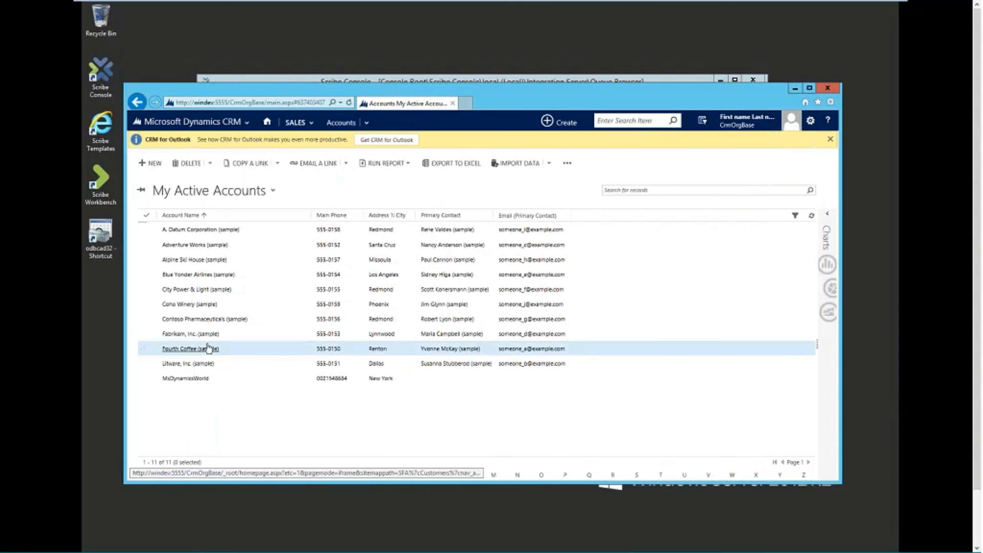
# Step: Open the Fourth Coffee (sample) record from My Active Accounts
pyautogui.doubleClick(250, 351)
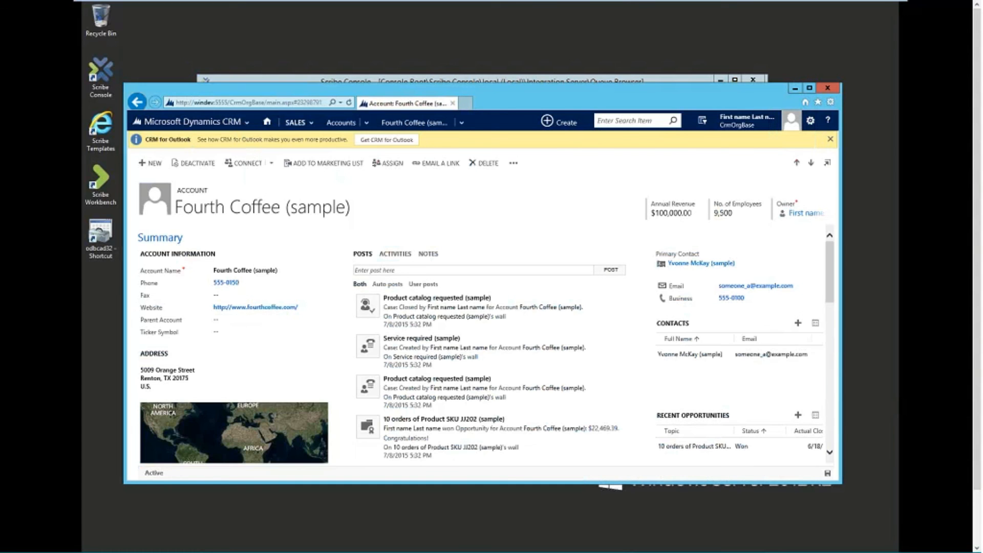
pyautogui.moveTo(528, 91); pyautogui.dragTo(539, 95)
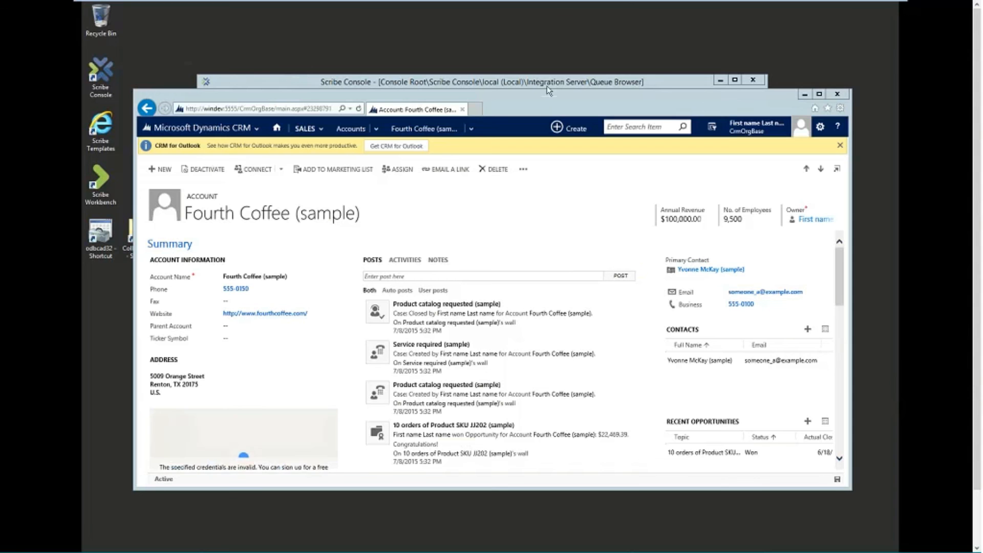
# Step: Resume the paused CRM publisher under Publishers and Bridges
pyautogui.click(805, 94)
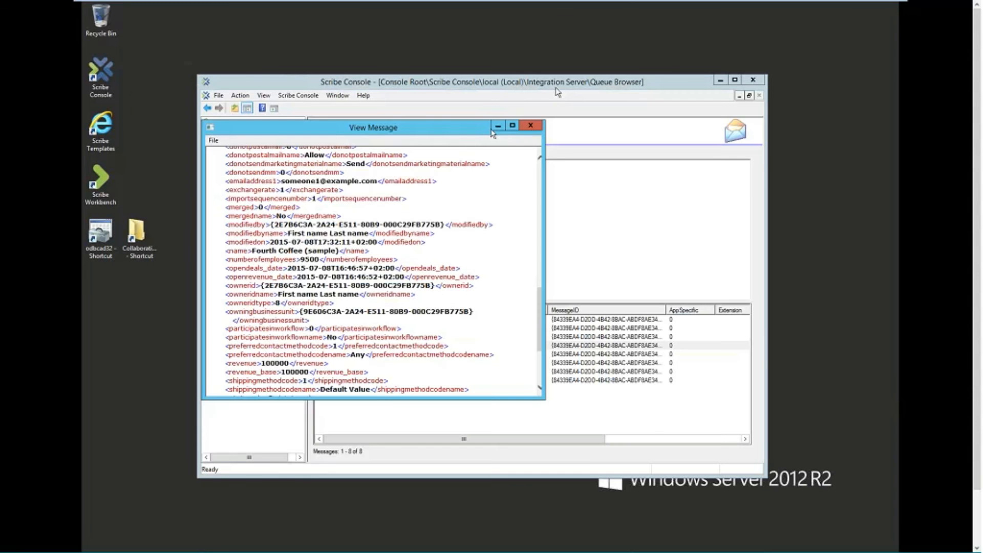
pyautogui.click(530, 125)
pyautogui.click(278, 177)
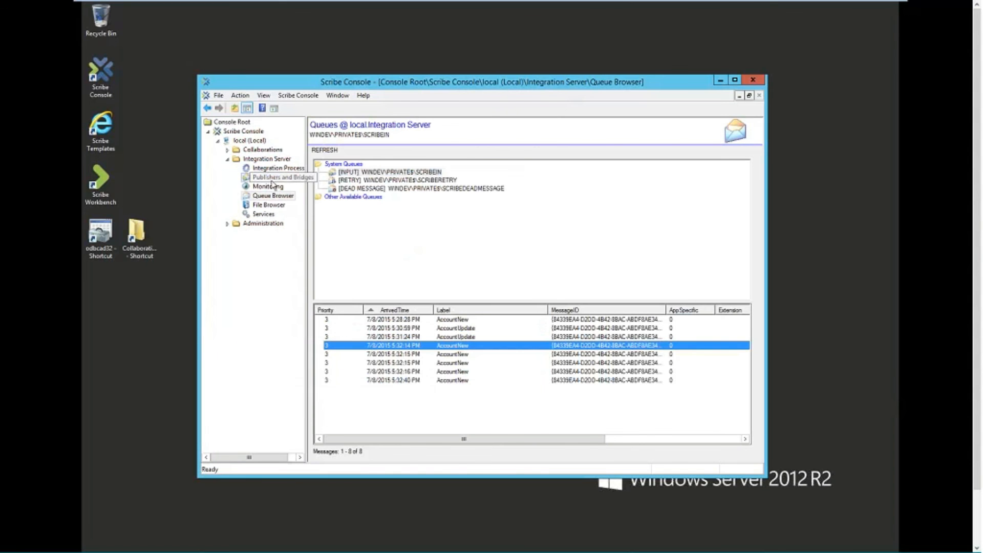
pyautogui.rightClick(513, 175)
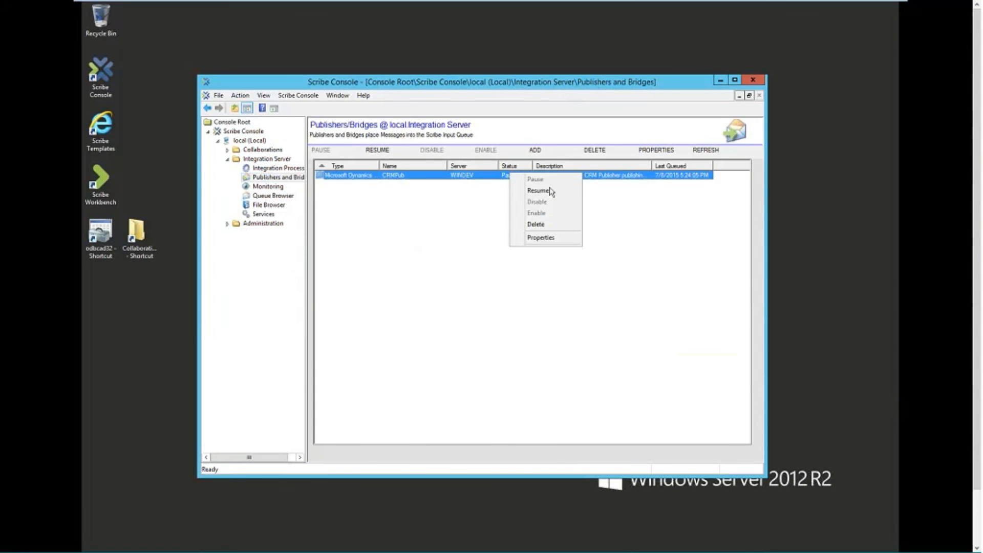
pyautogui.click(550, 192)
# Step: Recheck the [INPUT] SCRIBEIN queue, now holding 10 messages with two new AccountNew entries
pyautogui.click(275, 196)
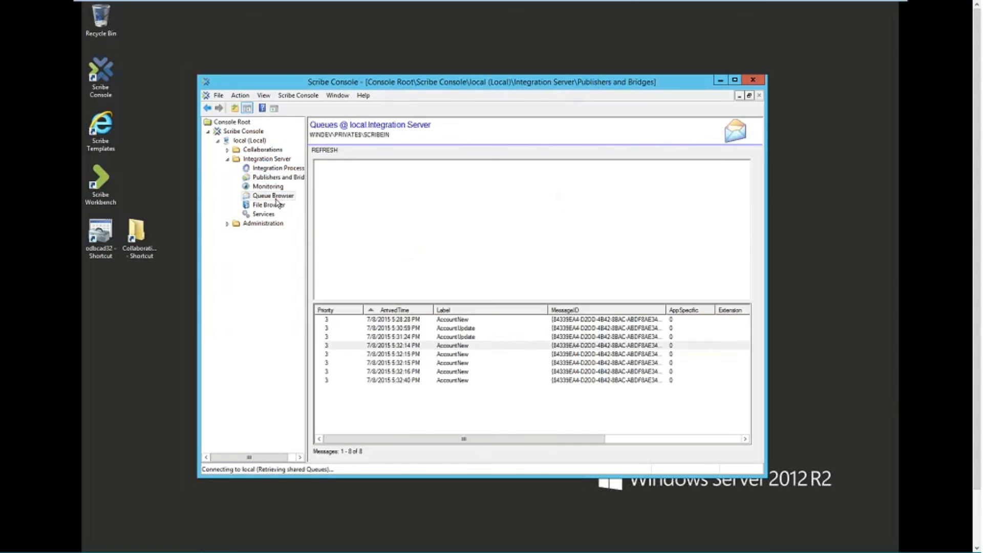
pyautogui.click(441, 174)
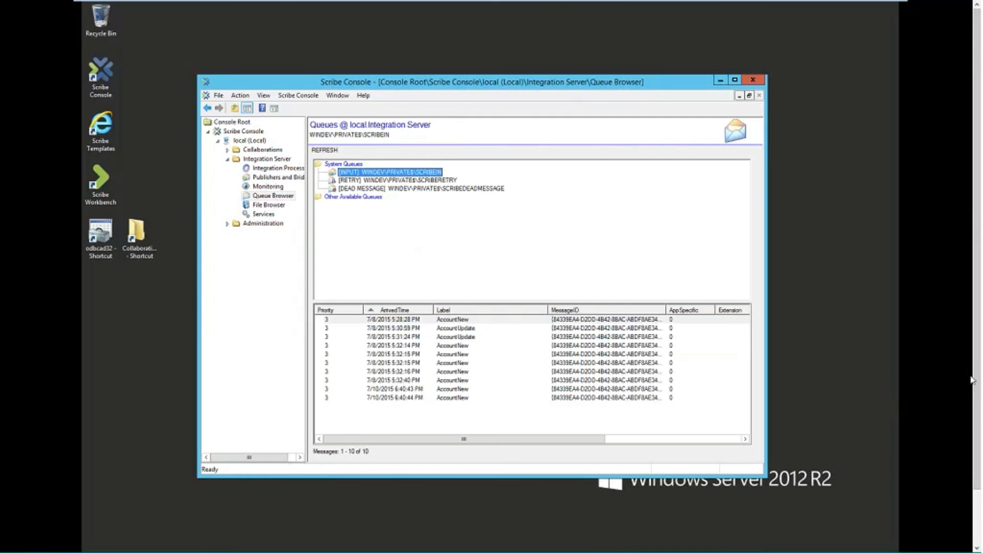
pyautogui.scroll(-1, 974, 430)
pyautogui.scroll(-3, 974, 430)
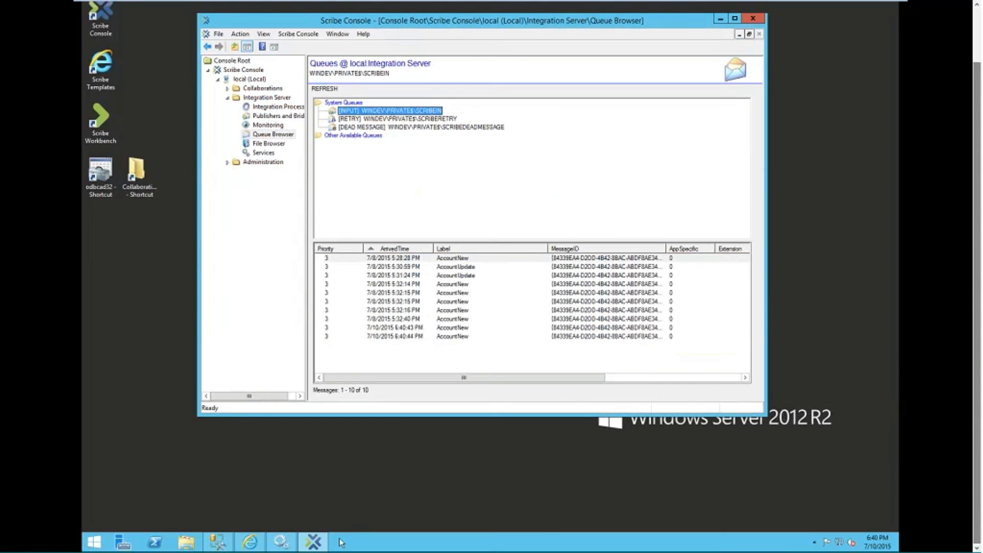
# Step: Enter the new fax number on Fourth Coffee (sample) and save the account
pyautogui.click(249, 543)
pyautogui.click(230, 240)
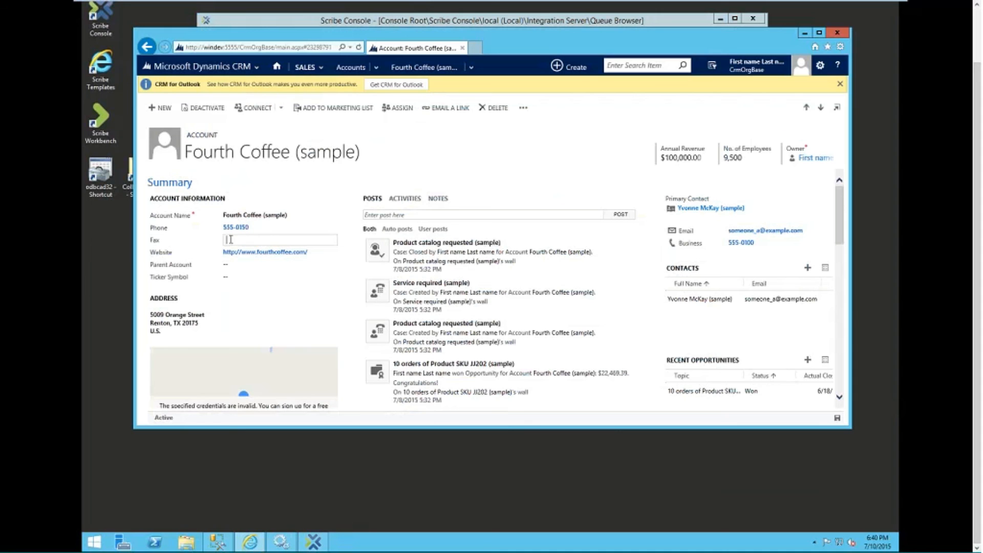
pyautogui.write('5555-0151')
pyautogui.scroll(-1, 549, 246)
pyautogui.scroll(-1, 513, 233)
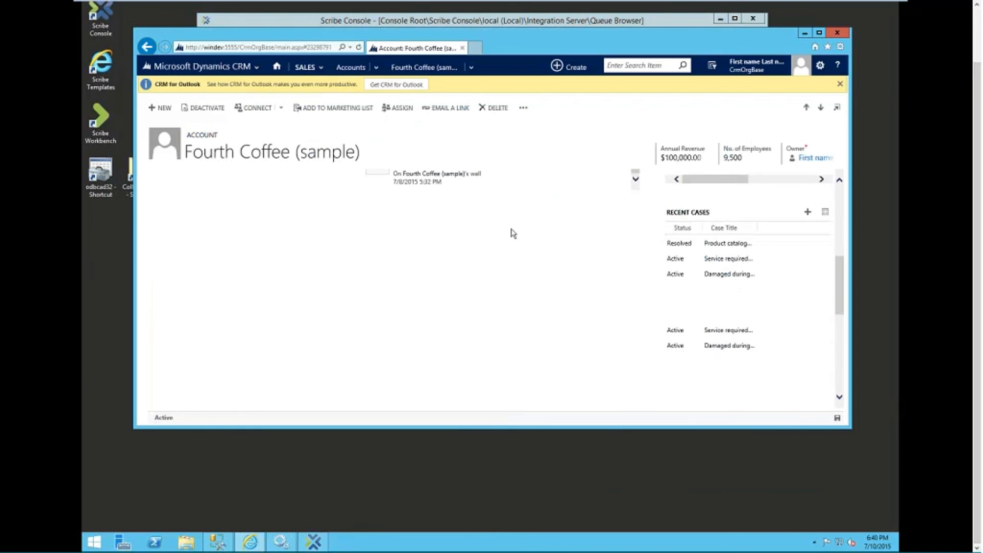
pyautogui.scroll(2, 513, 233)
pyautogui.click(838, 419)
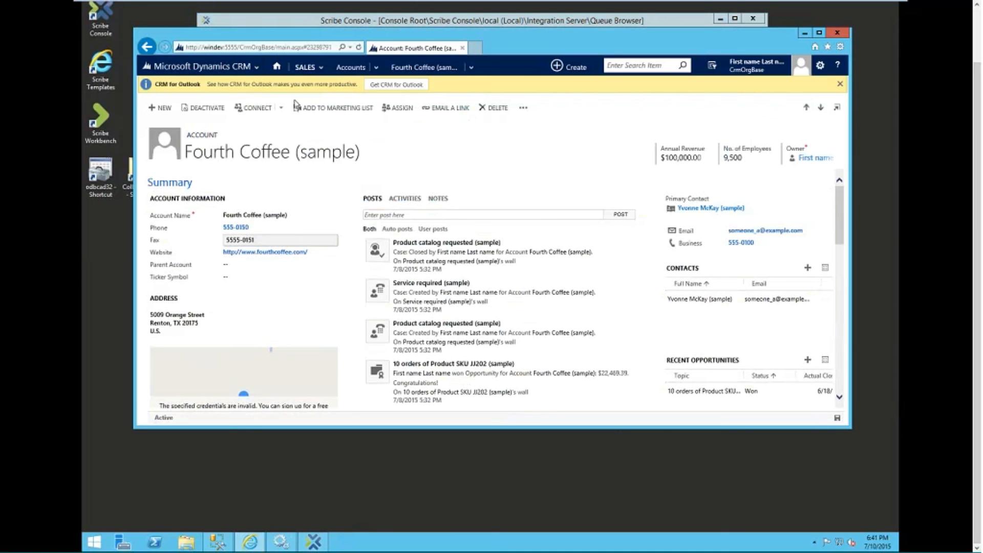
pyautogui.click(306, 67)
# Step: Create and save a new account TestAccount001 with a phone number, then return to Scribe Console
pyautogui.click(351, 67)
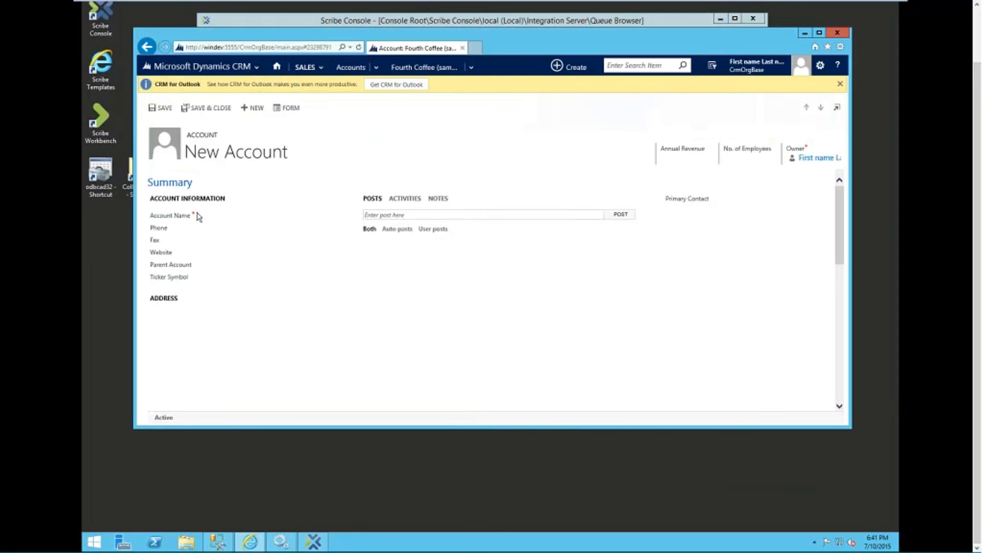
pyautogui.click(227, 216)
pyautogui.write('TestAcco')
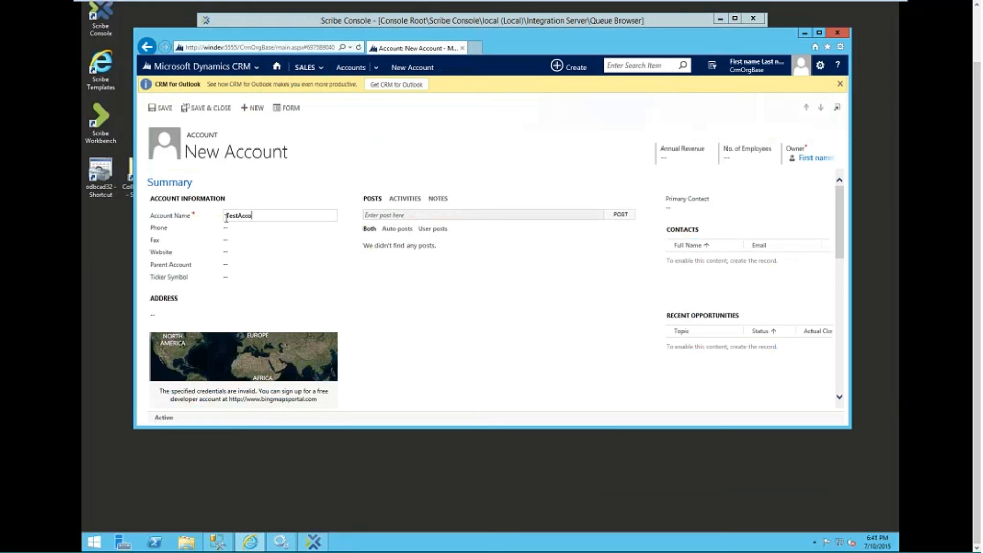
pyautogui.write('unt001')
pyautogui.click(235, 230)
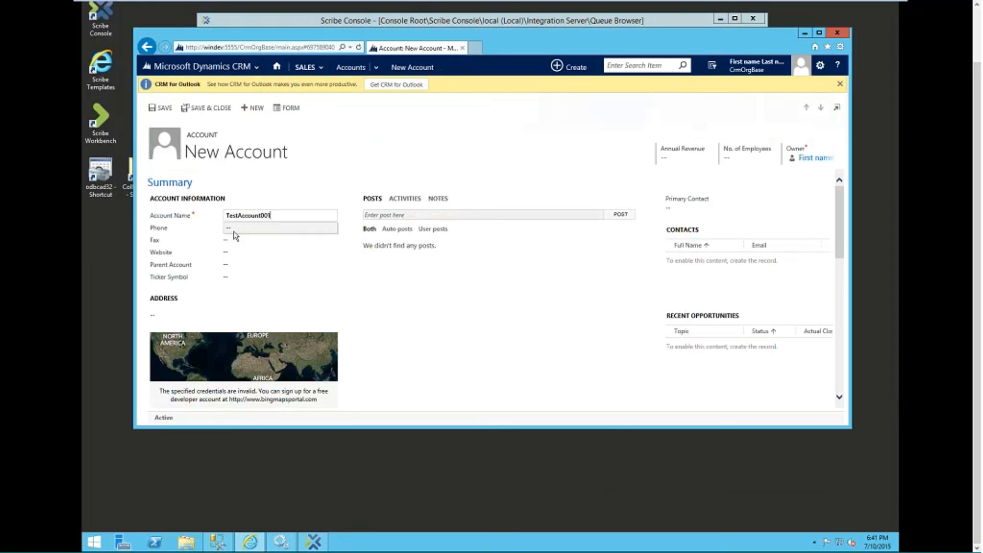
pyautogui.write('55-5')
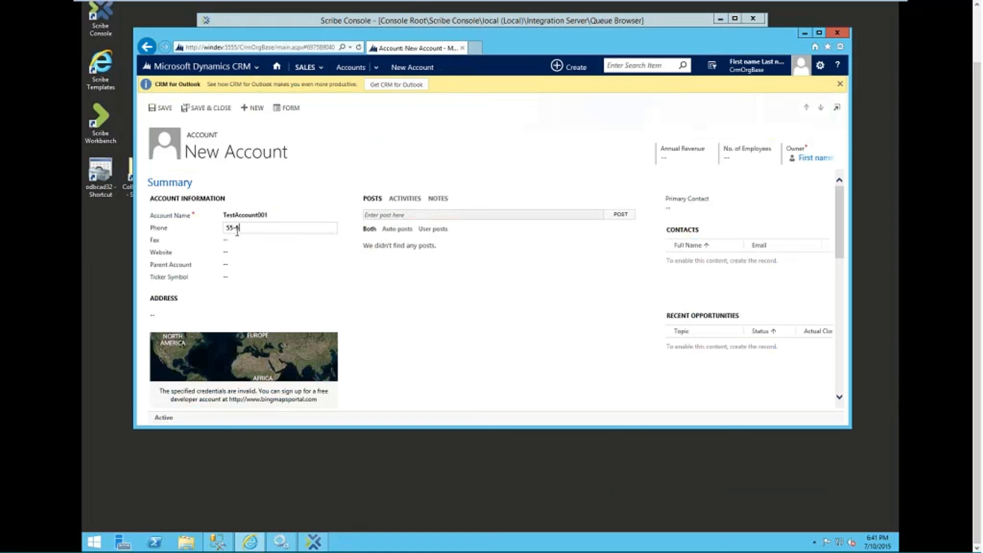
pyautogui.write('1510')
pyautogui.press('Tab')
pyautogui.press('Tab')
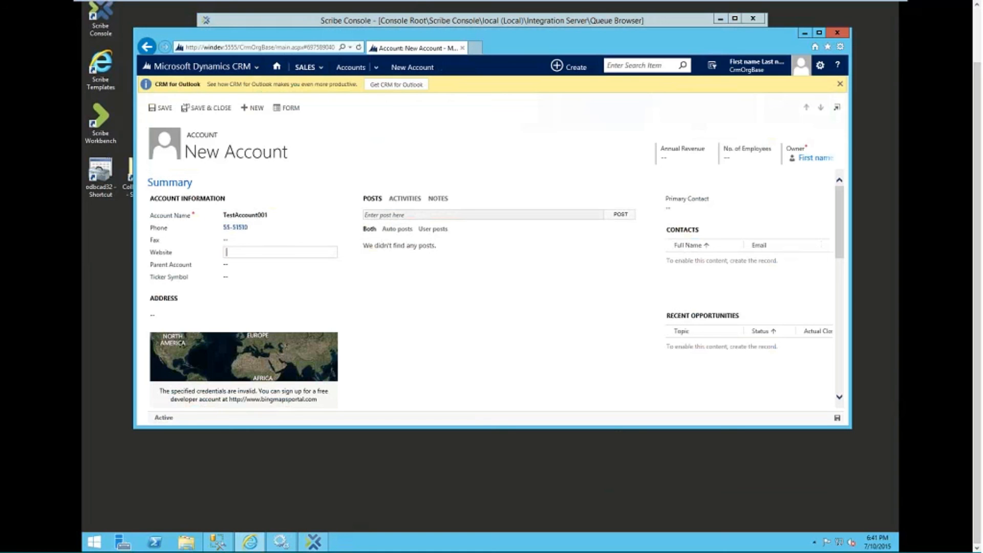
pyautogui.click(838, 418)
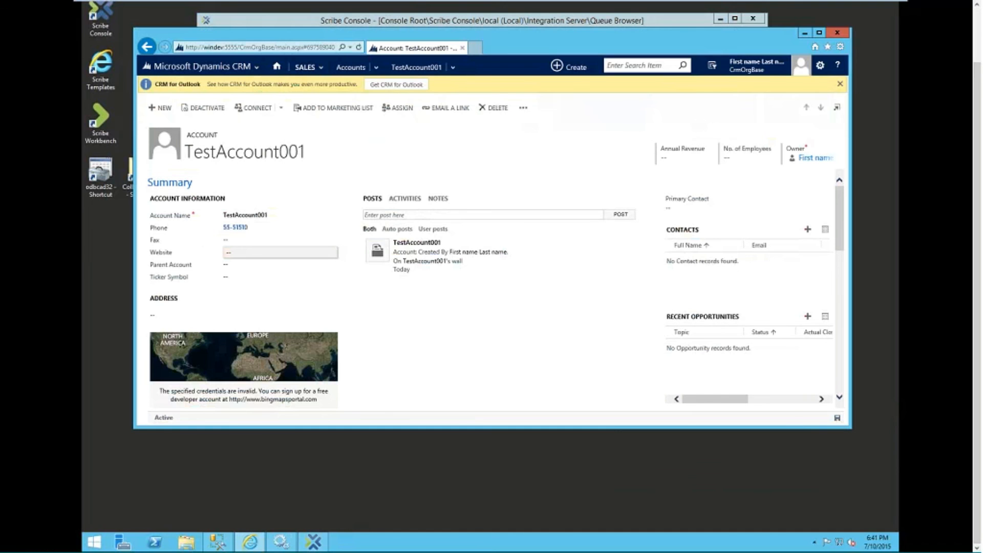
pyautogui.moveTo(525, 40); pyautogui.dragTo(515, 94)
pyautogui.click(511, 23)
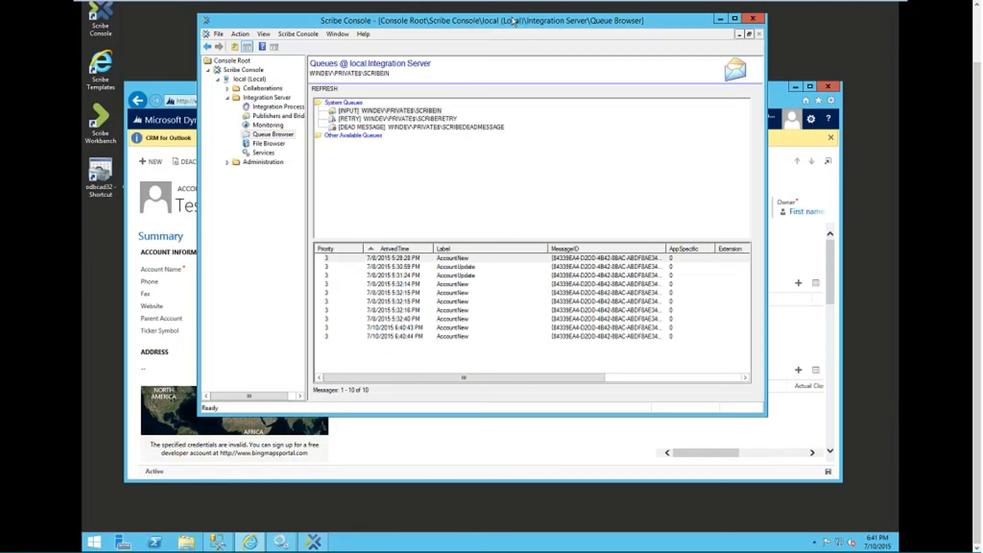
# Step: Reload the SCRIBEIN input queue and enlarge the list to show all 24 messages
pyautogui.click(390, 120)
pyautogui.click(390, 111)
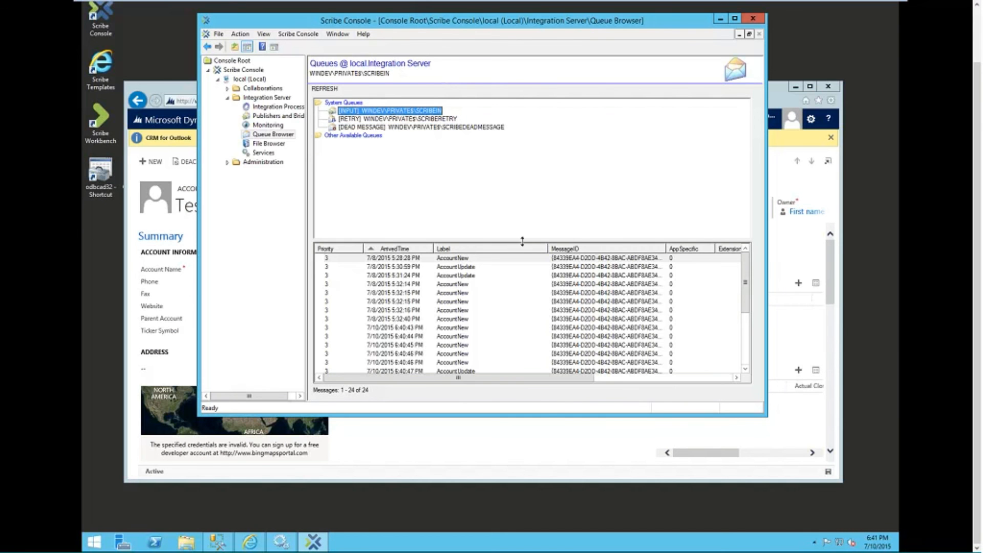
pyautogui.moveTo(522, 241); pyautogui.dragTo(562, 132)
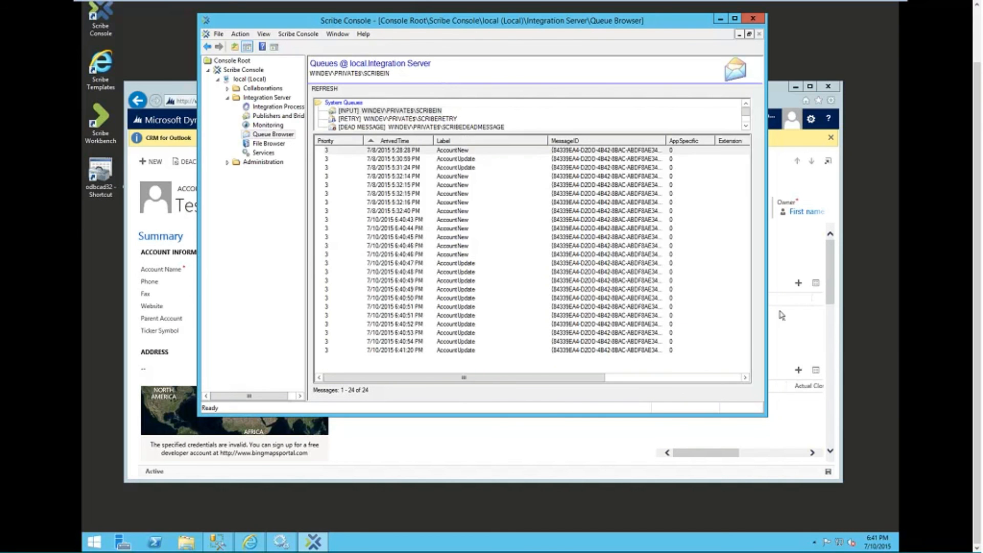
# Step: View the XML body of the 6:40:46 PM AccountNew message, then close the viewer
pyautogui.click(452, 263)
pyautogui.click(431, 355)
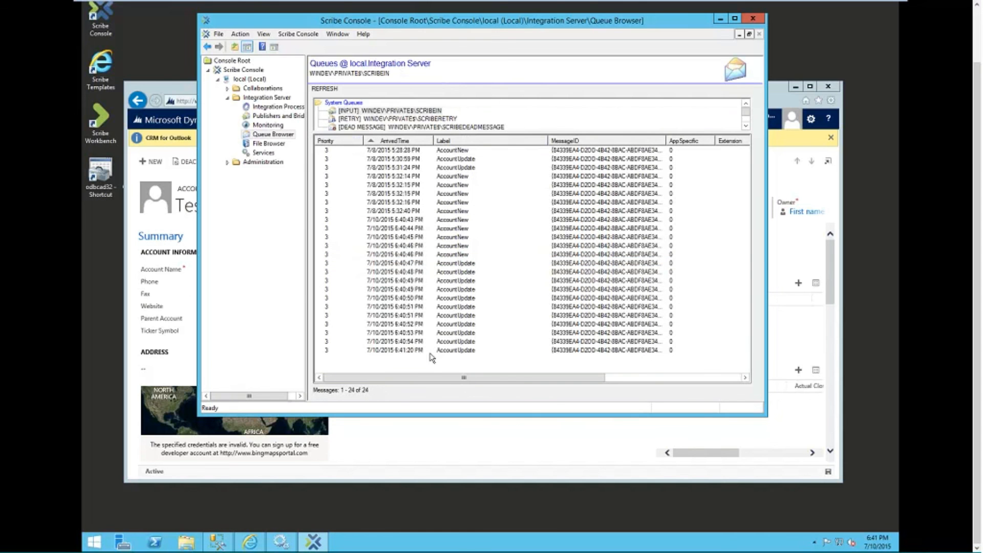
pyautogui.rightClick(433, 351)
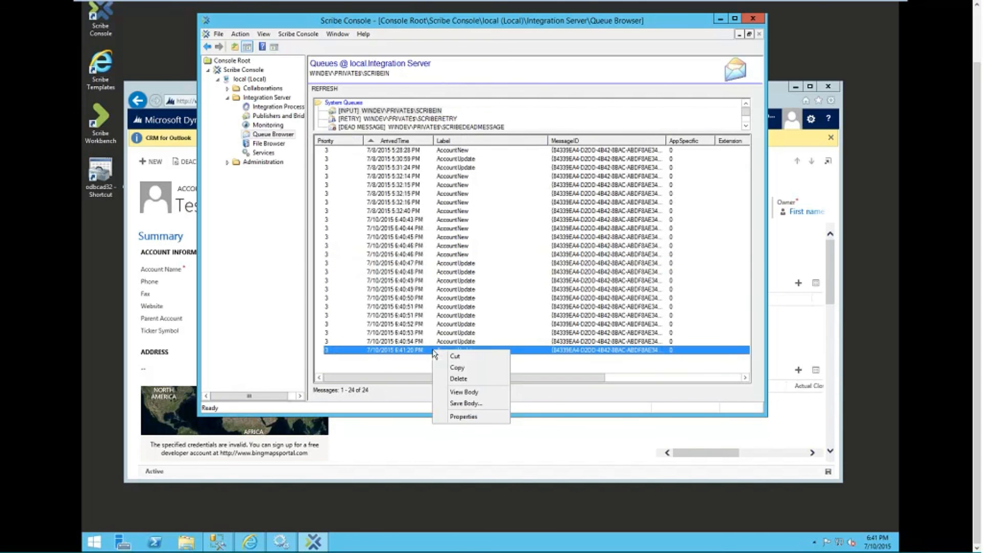
pyautogui.rightClick(458, 255)
pyautogui.click(489, 294)
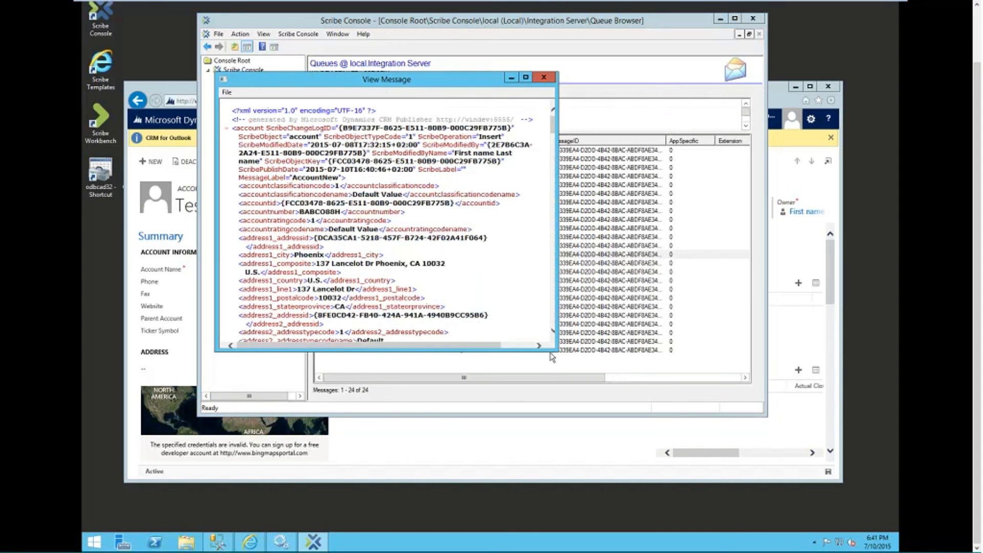
pyautogui.moveTo(550, 351); pyautogui.dragTo(559, 407)
pyautogui.moveTo(442, 91); pyautogui.dragTo(827, 101)
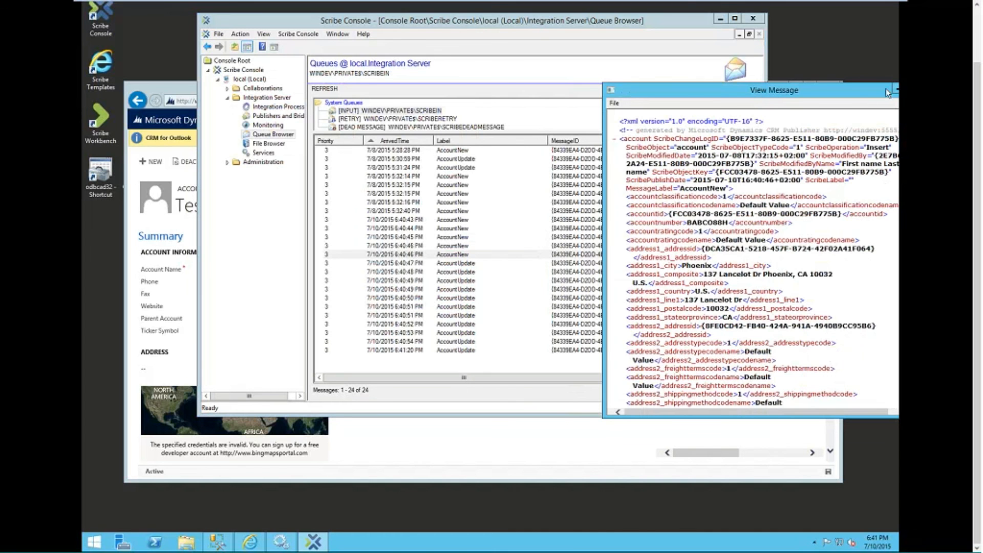
pyautogui.moveTo(773, 90); pyautogui.dragTo(615, 111)
pyautogui.click(776, 109)
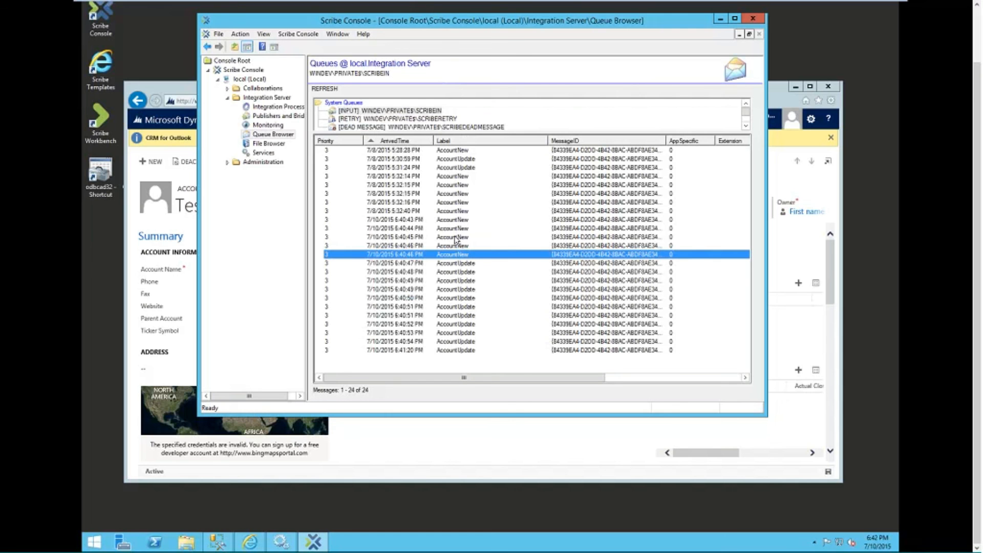
# Step: Step through the queued AccountNew and AccountUpdate messages from 6:40:44 to 6:40:54 PM
pyautogui.click(457, 263)
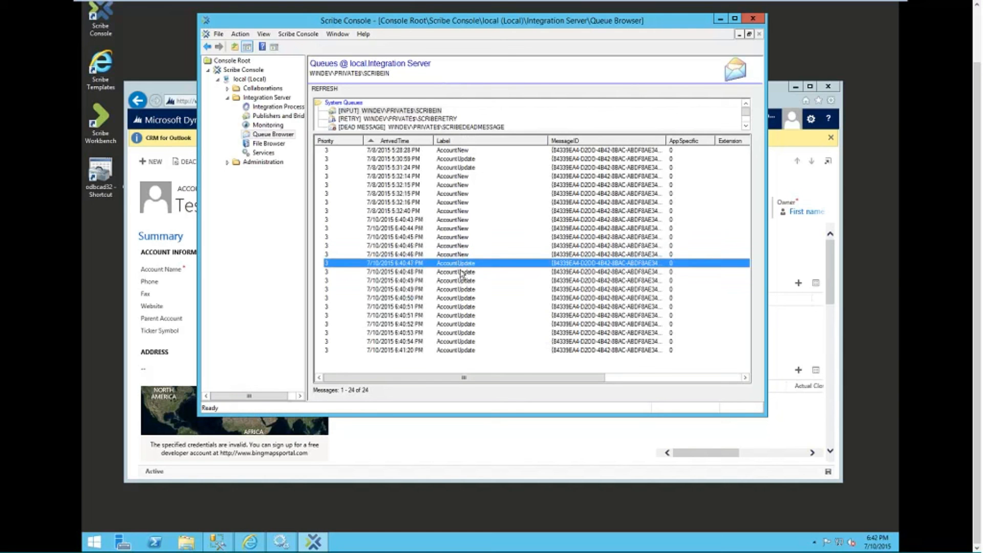
pyautogui.click(460, 271)
pyautogui.click(458, 281)
pyautogui.click(452, 212)
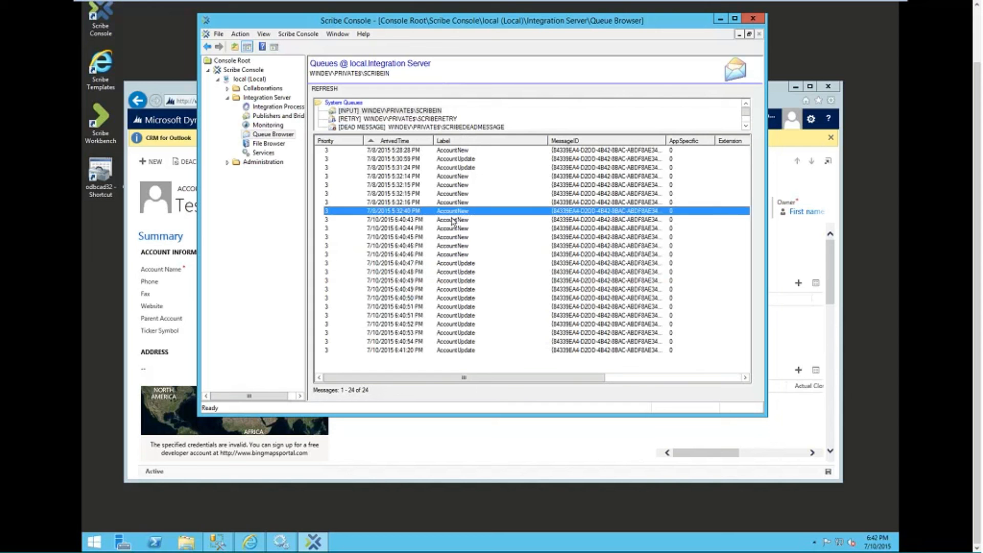
pyautogui.click(452, 221)
pyautogui.click(453, 229)
pyautogui.click(454, 237)
pyautogui.click(456, 254)
pyautogui.click(459, 290)
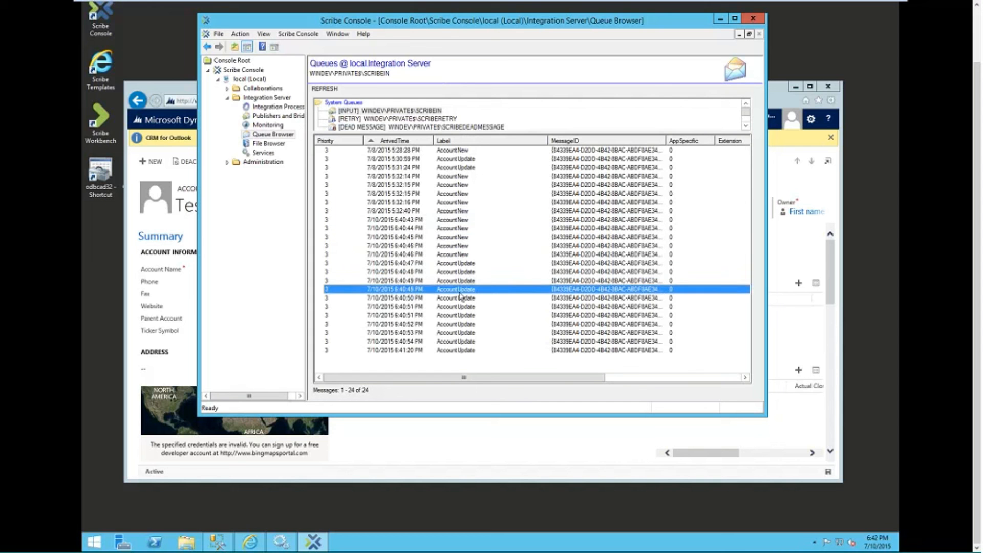
pyautogui.click(457, 306)
pyautogui.click(457, 341)
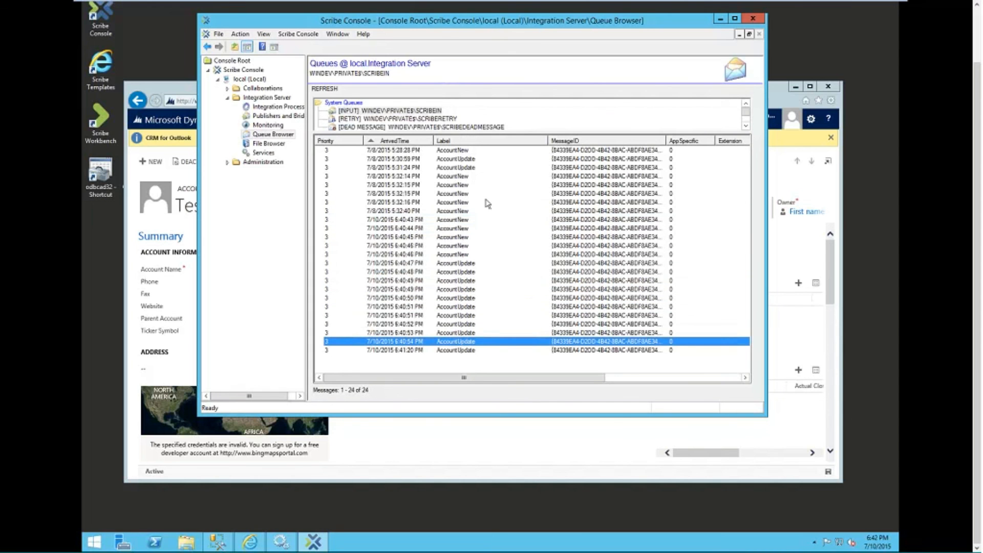
# Step: List the integration processes in a widened window and select the AccountNew queue process
pyautogui.click(277, 106)
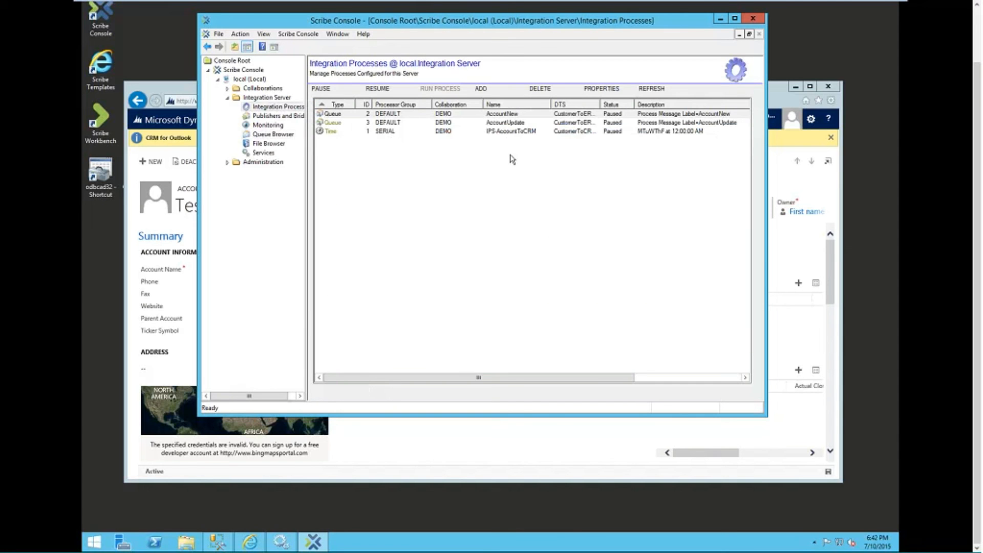
pyautogui.moveTo(768, 186); pyautogui.dragTo(822, 186)
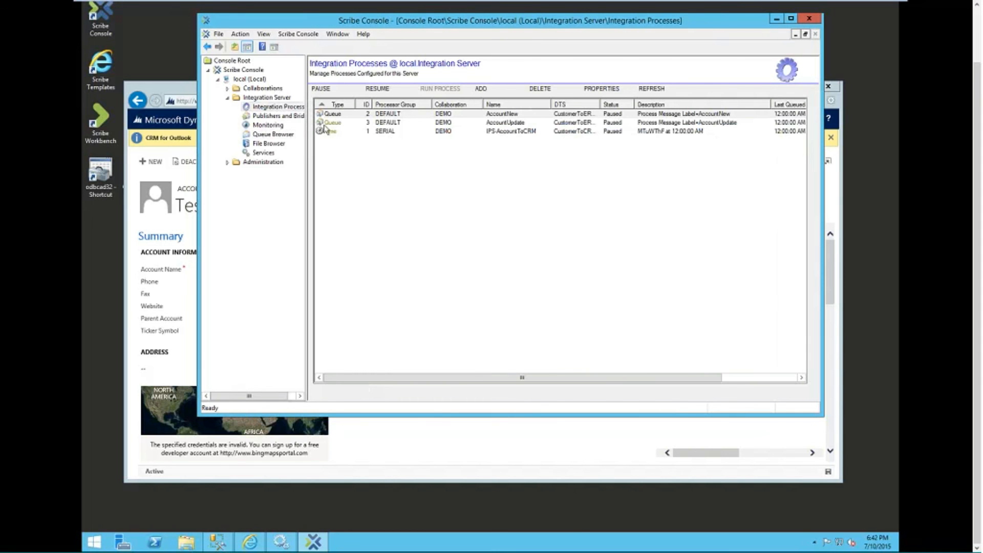
pyautogui.click(391, 115)
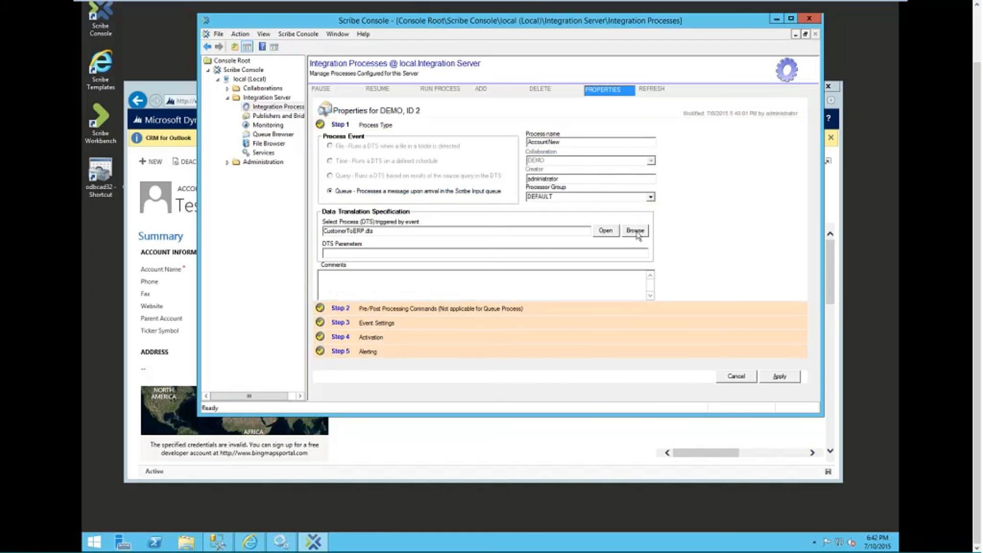
# Step: Launch CustomerToERP.dts in Scribe Workbench from the AccountNew process properties
pyautogui.click(606, 230)
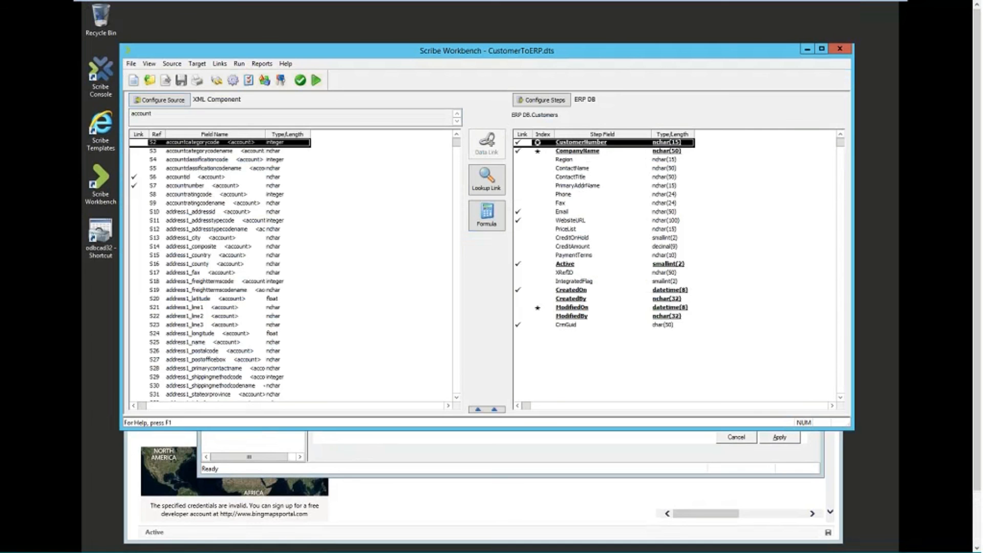
# Step: Review the CustomerToERP step's field links and data formulas, including the CustomerNumber formula
pyautogui.moveTo(389, 414); pyautogui.dragTo(400, 377)
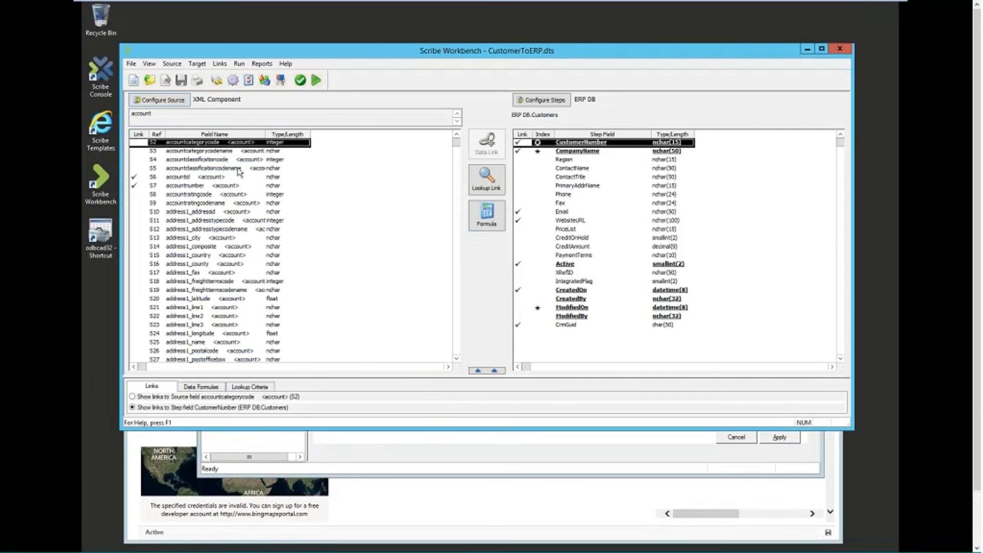
pyautogui.click(241, 220)
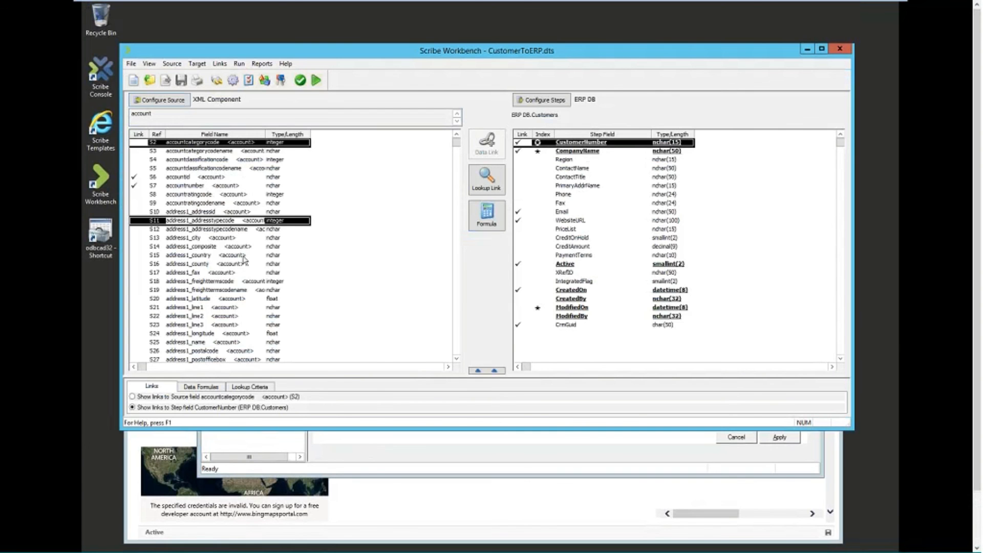
pyautogui.scroll(-10, 237, 252)
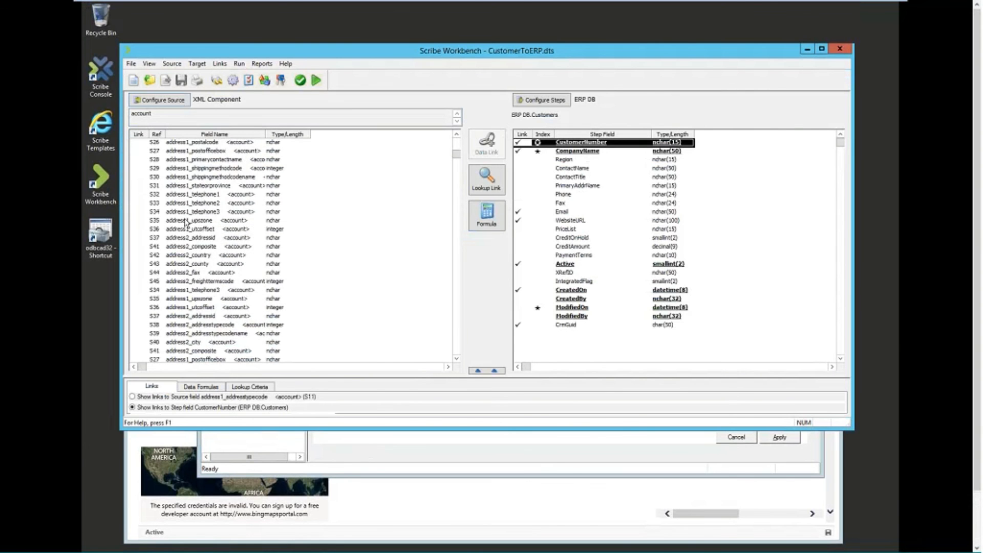
pyautogui.scroll(-15, 185, 221)
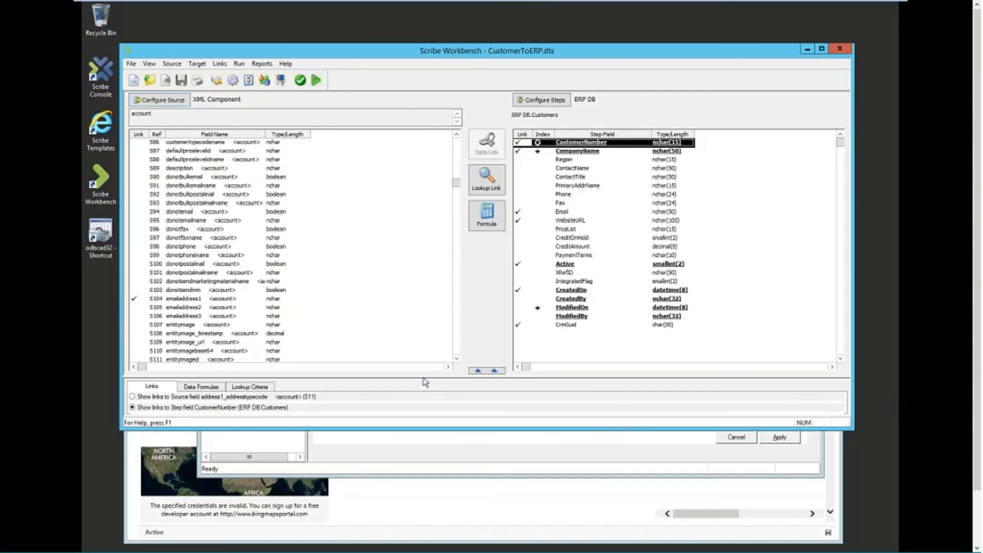
pyautogui.moveTo(424, 378); pyautogui.dragTo(464, 216)
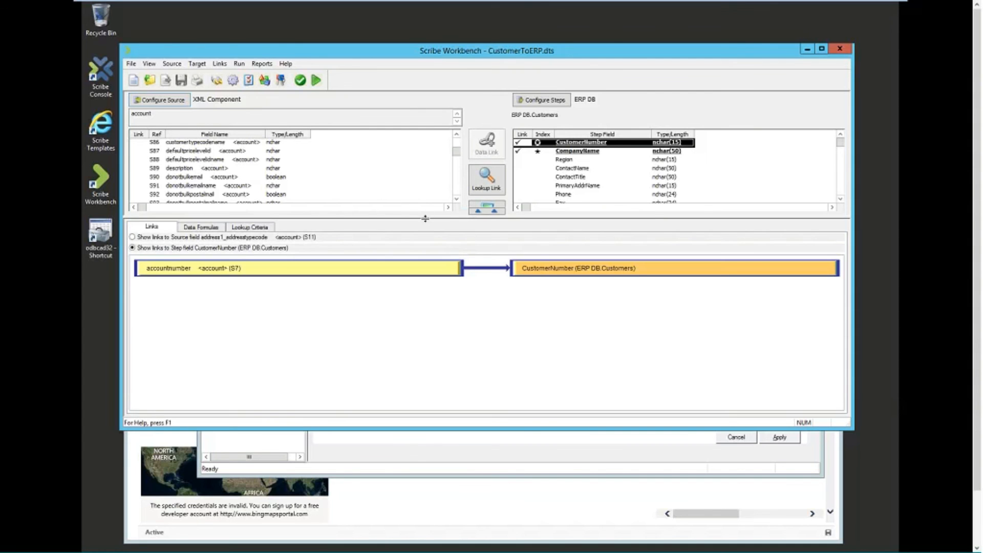
pyautogui.click(190, 227)
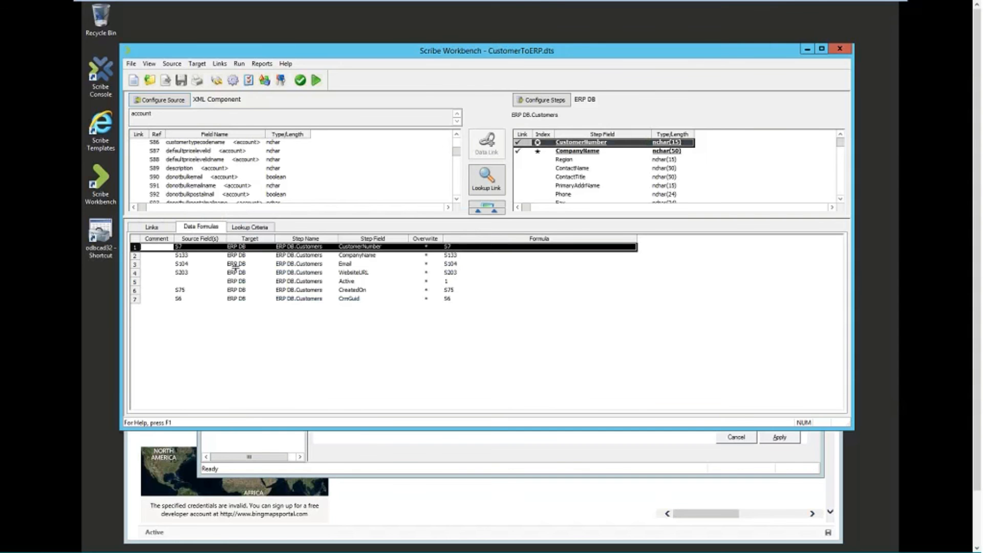
pyautogui.moveTo(236, 218); pyautogui.dragTo(235, 268)
pyautogui.doubleClick(191, 300)
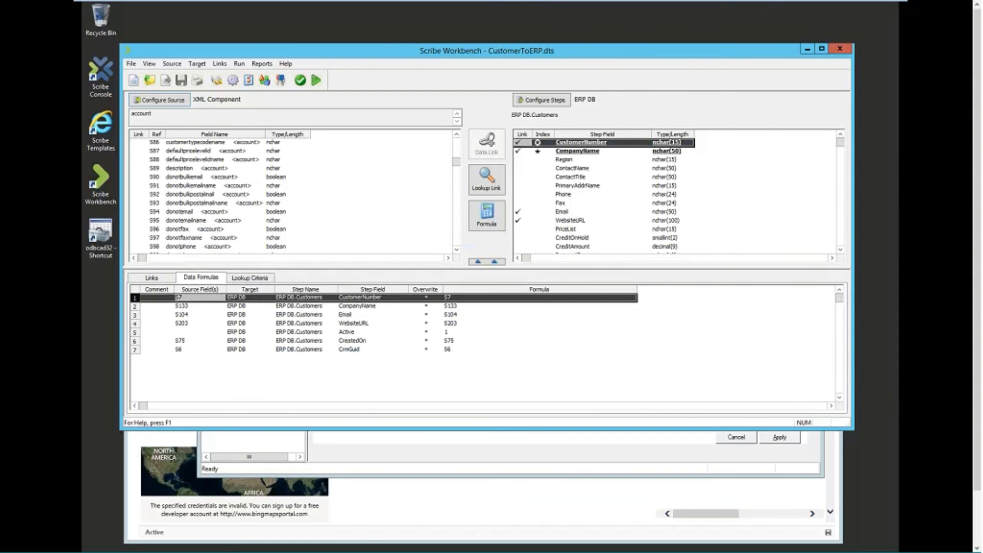
pyautogui.scroll(20, 256, 204)
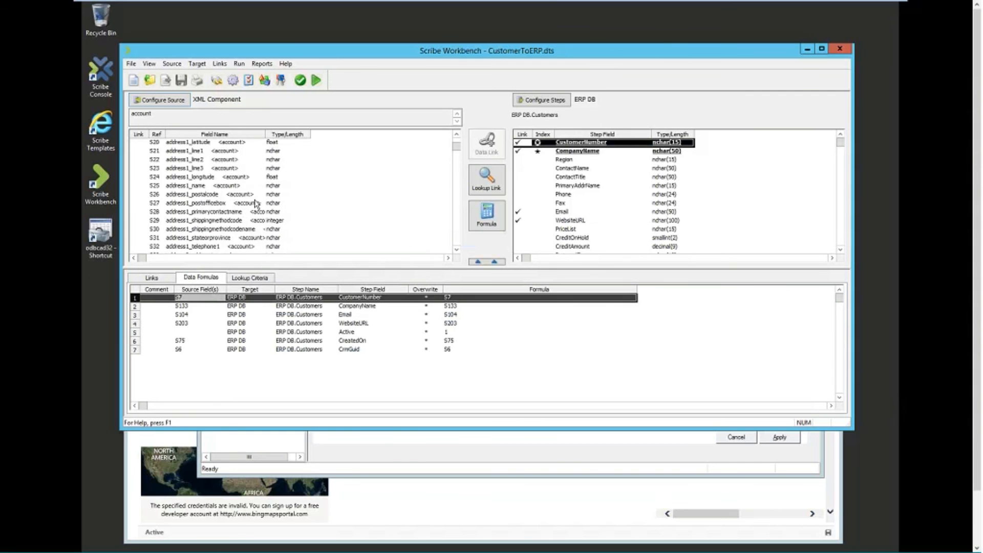
pyautogui.scroll(5, 257, 204)
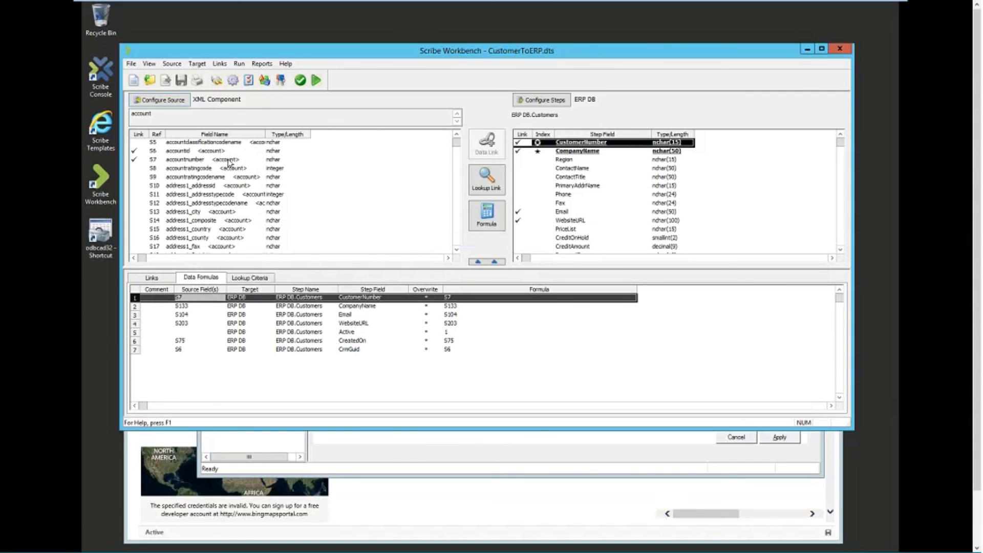
# Step: Make source accountnumber (S7) the lookup key matching ERP DB.Customers CustomerNumber
pyautogui.click(230, 162)
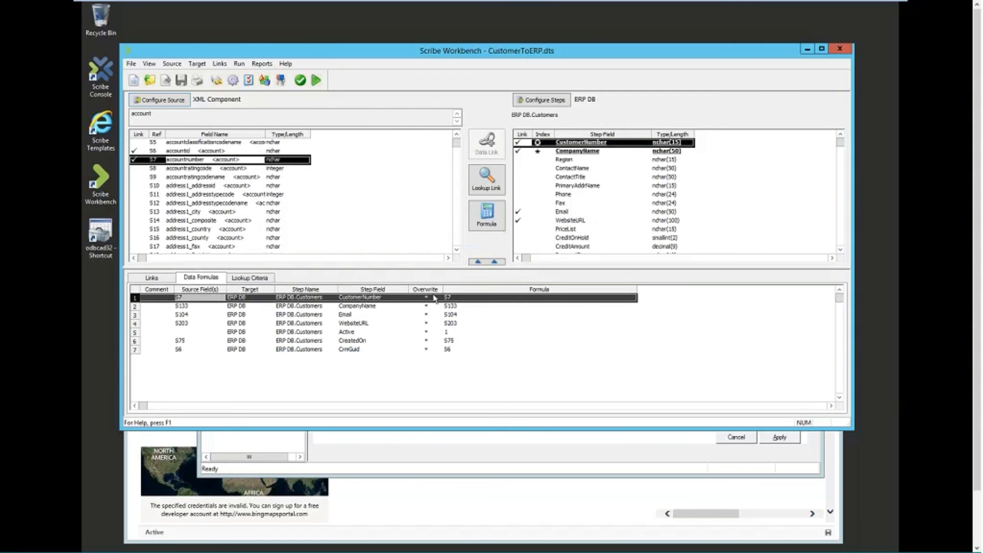
pyautogui.click(250, 279)
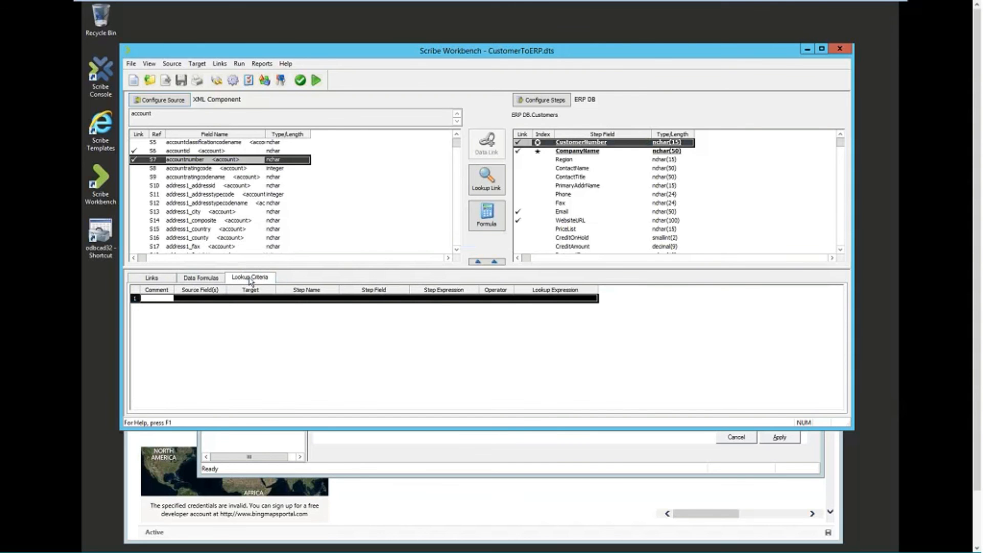
pyautogui.click(201, 279)
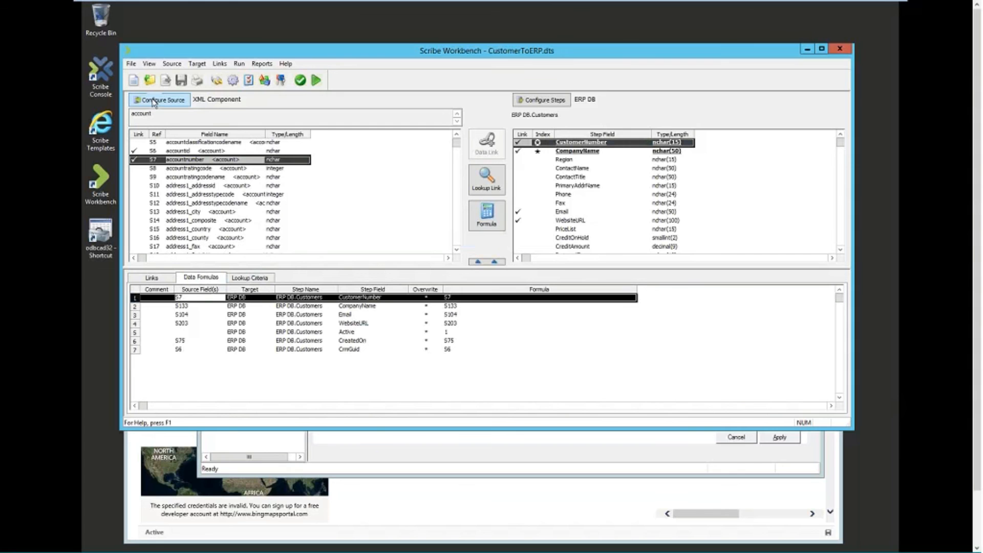
pyautogui.click(248, 279)
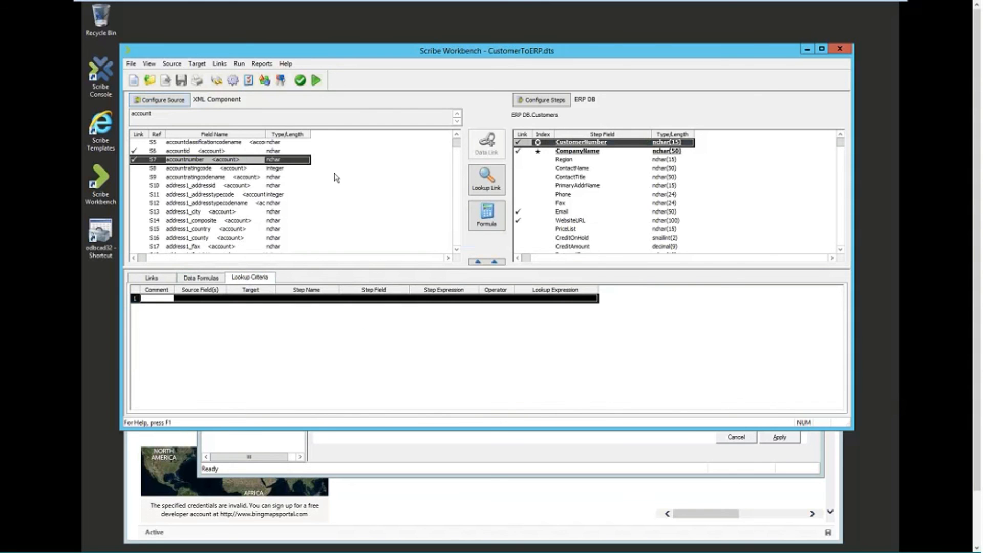
pyautogui.click(487, 180)
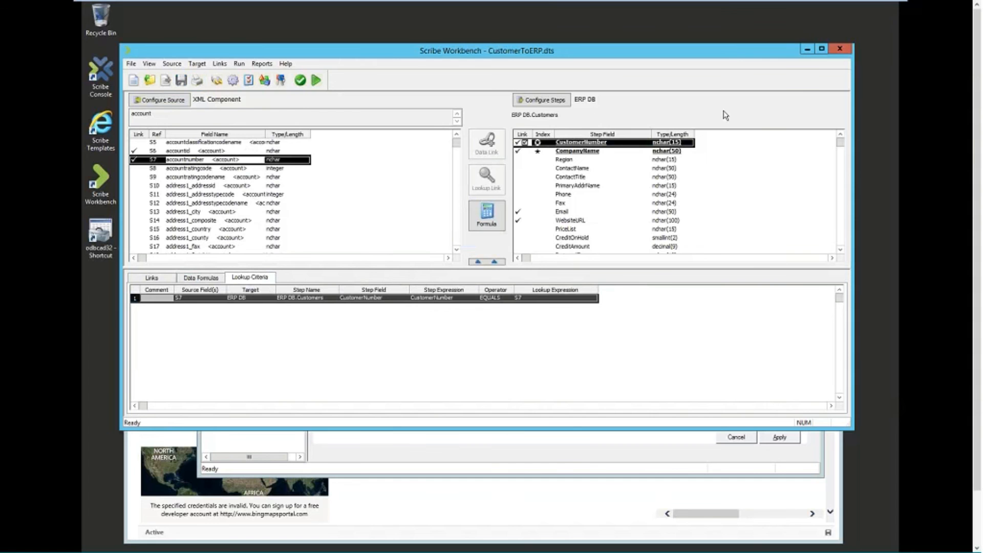
# Step: Inspect the AccountNew process's queue event settings and AccountNew message label, then return to the server overview
pyautogui.click(808, 49)
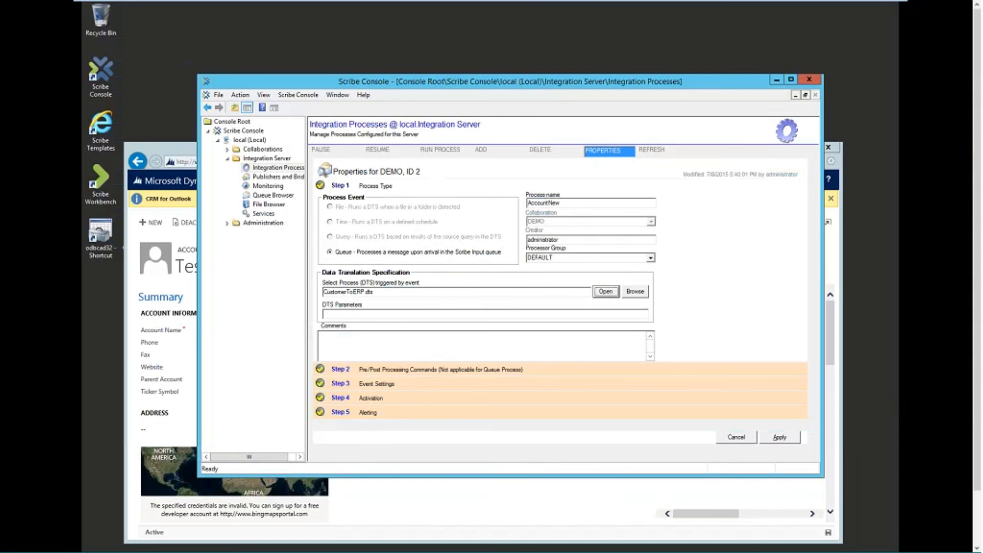
pyautogui.click(372, 385)
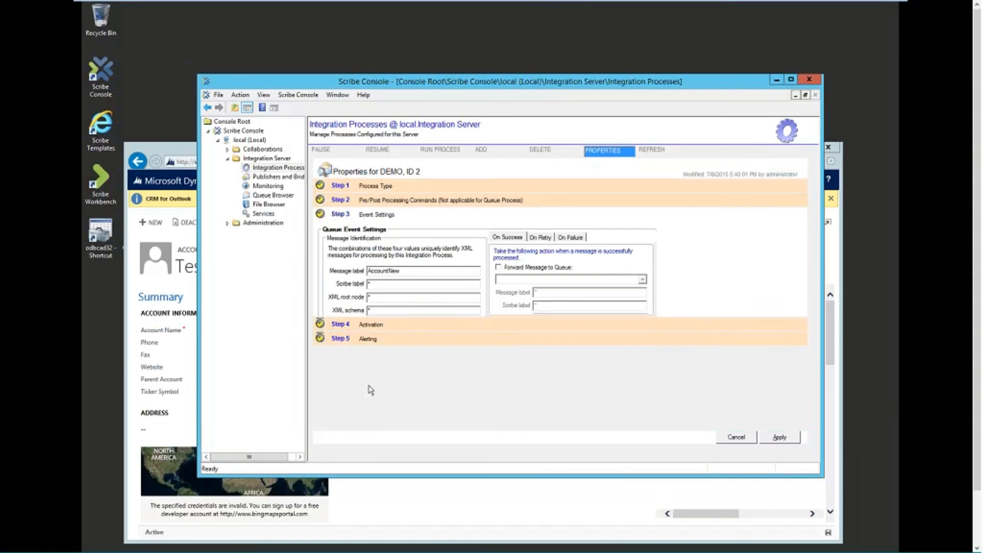
pyautogui.moveTo(421, 81); pyautogui.dragTo(400, 77)
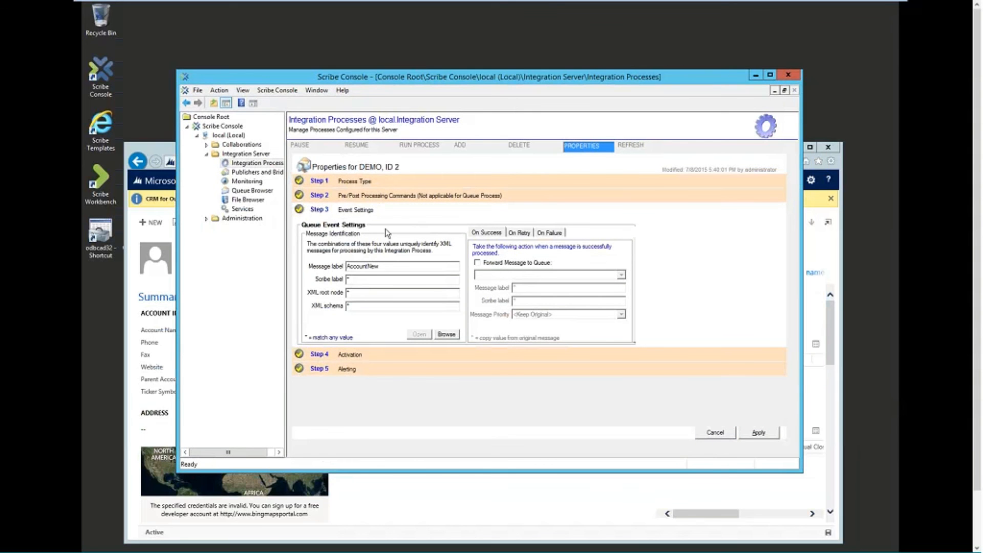
pyautogui.click(383, 264)
pyautogui.doubleClick(384, 264)
pyautogui.click(256, 155)
# Step: Check IPS-AccountToCRM's Mon–Fri 12:00 AM schedule, then return to the integration process list
pyautogui.click(257, 163)
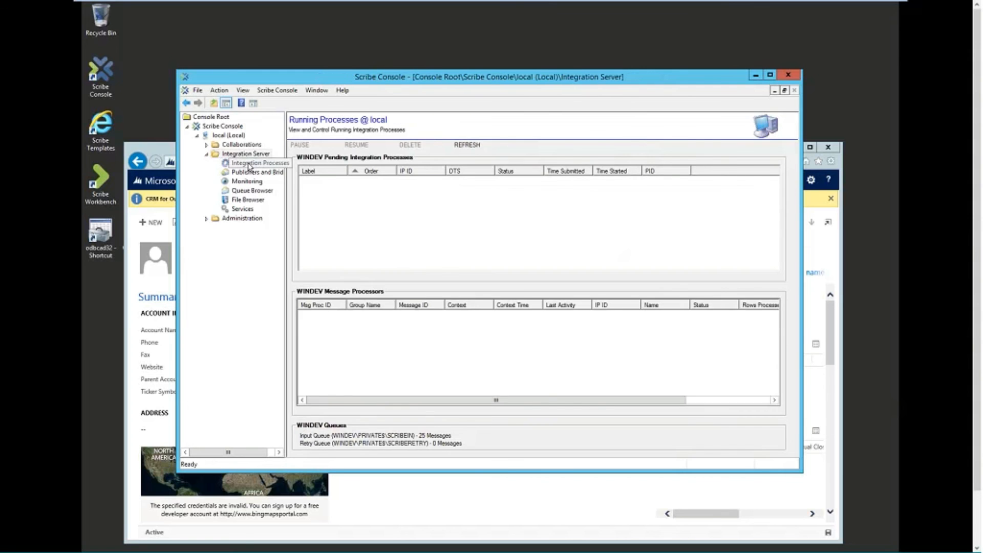
pyautogui.click(493, 179)
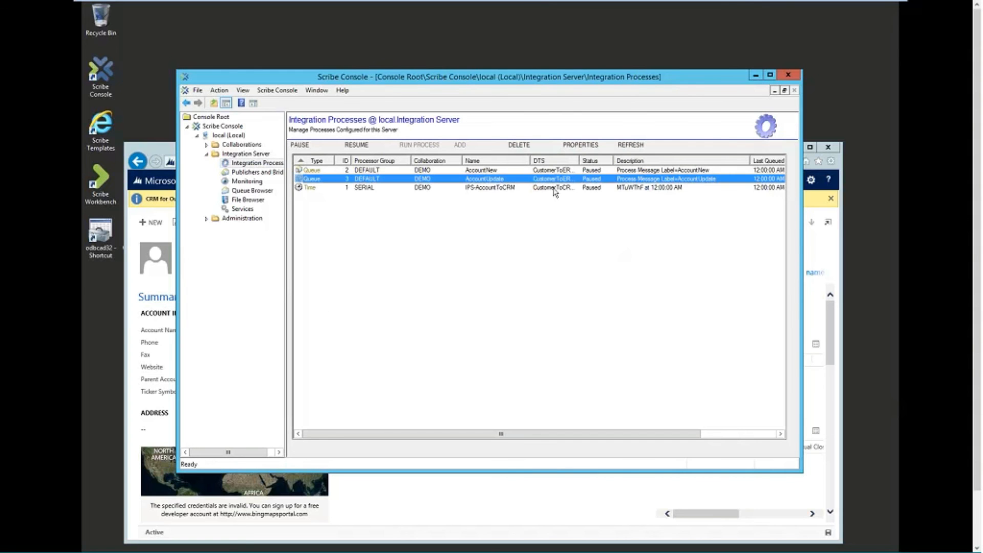
pyautogui.click(504, 188)
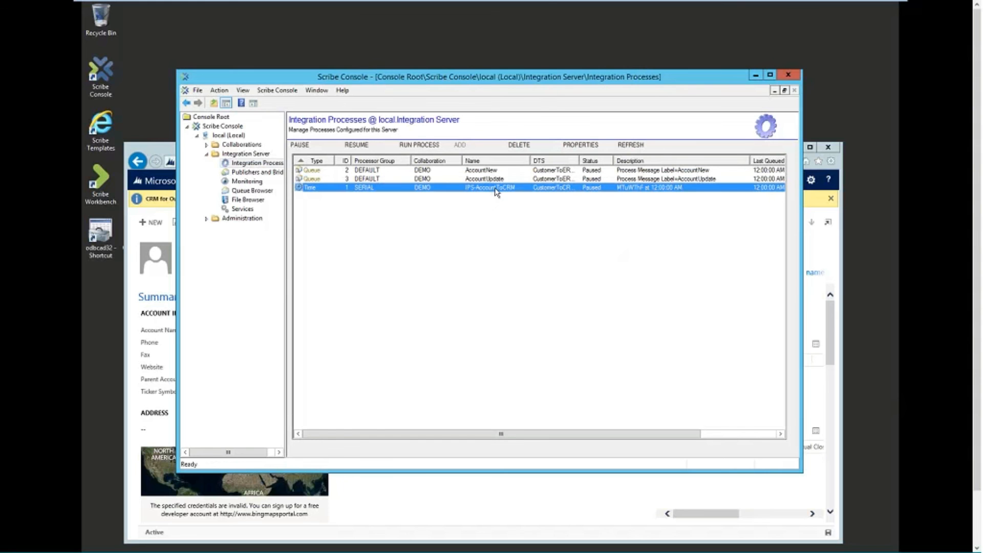
pyautogui.doubleClick(495, 190)
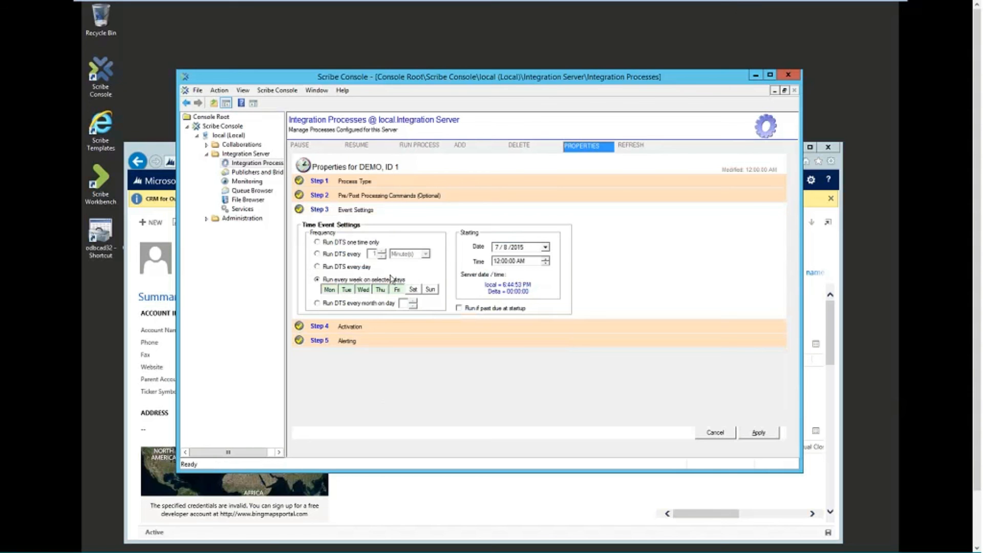
pyautogui.click(356, 182)
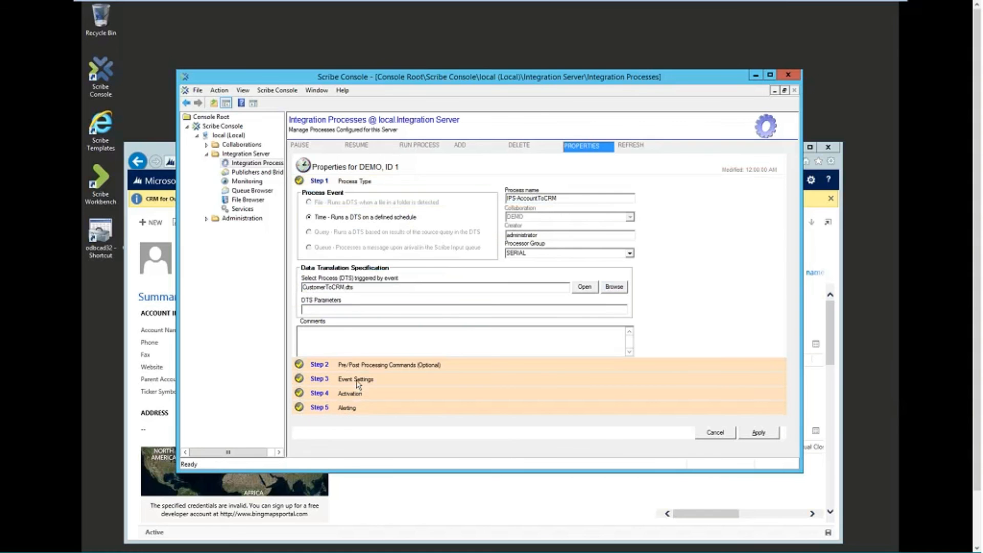
pyautogui.click(357, 380)
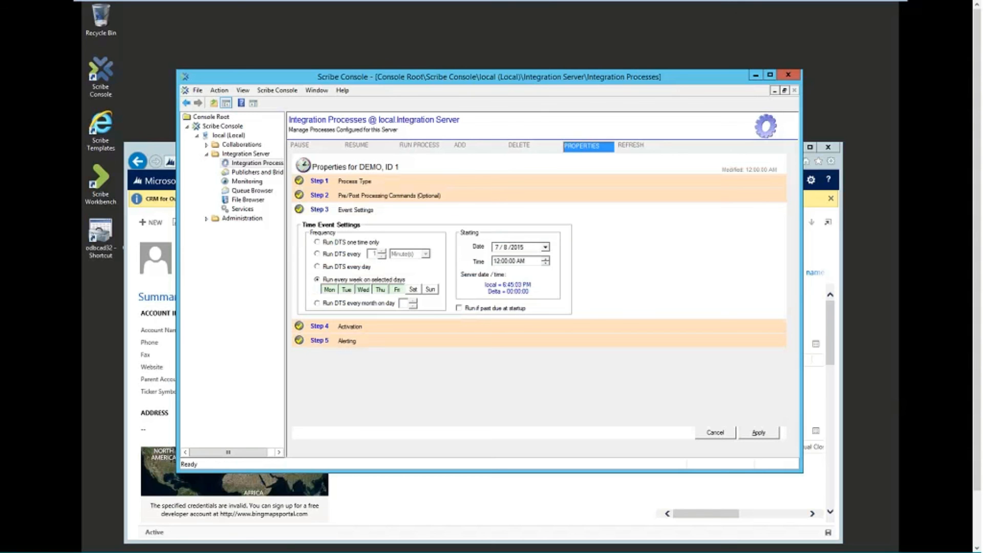
pyautogui.click(242, 164)
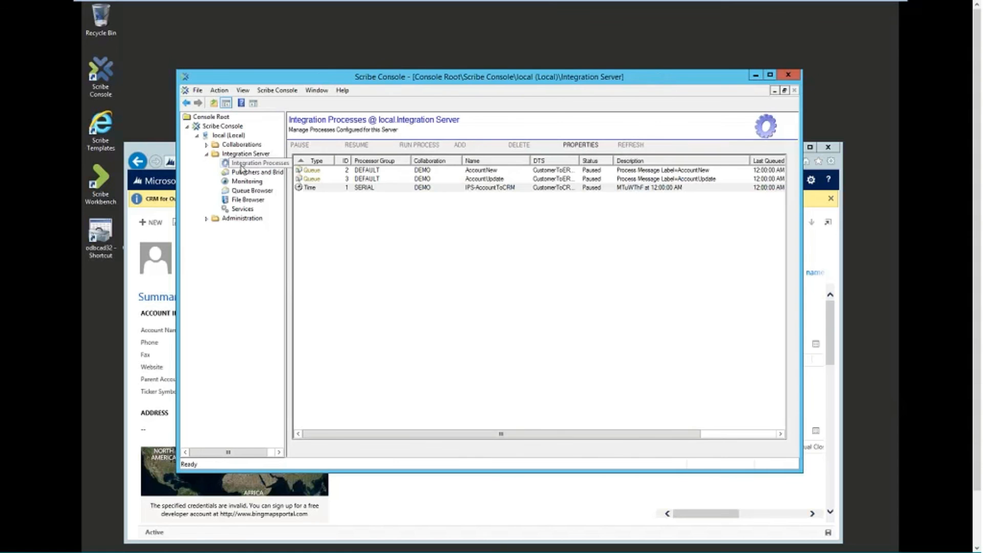
# Step: Resume the AccountNew process and list the 25 messages in the SCRIBEIN input queue
pyautogui.click(603, 171)
pyautogui.rightClick(603, 171)
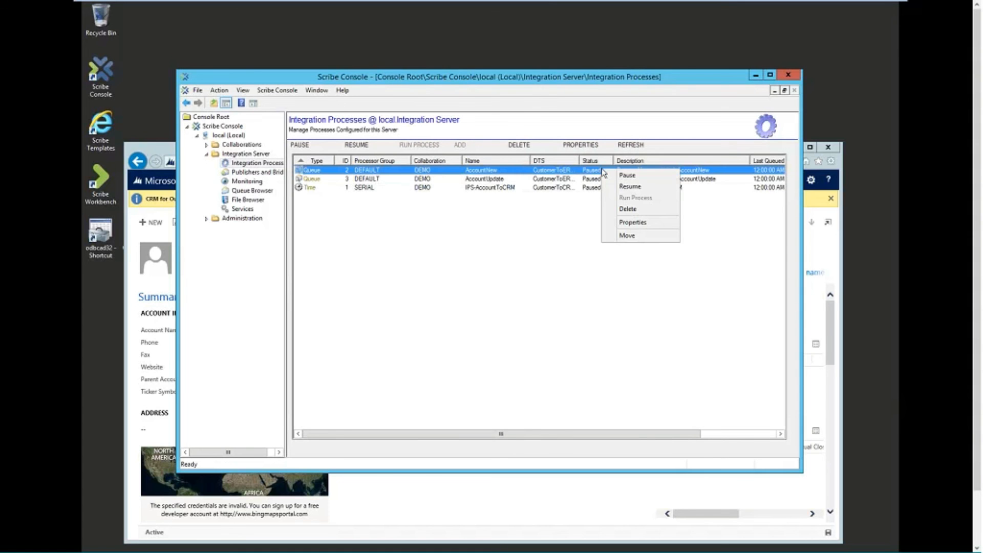
pyautogui.click(631, 187)
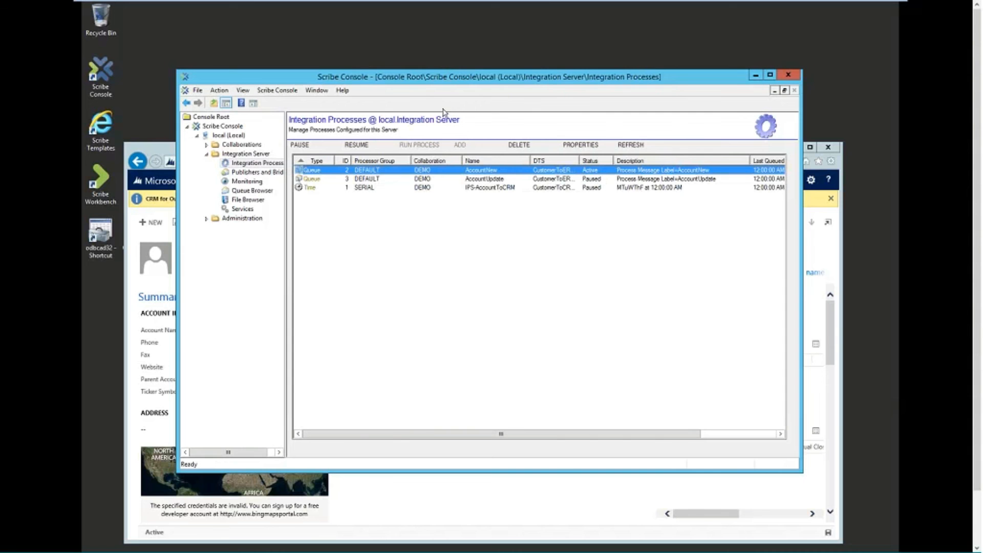
pyautogui.click(248, 191)
pyautogui.click(376, 159)
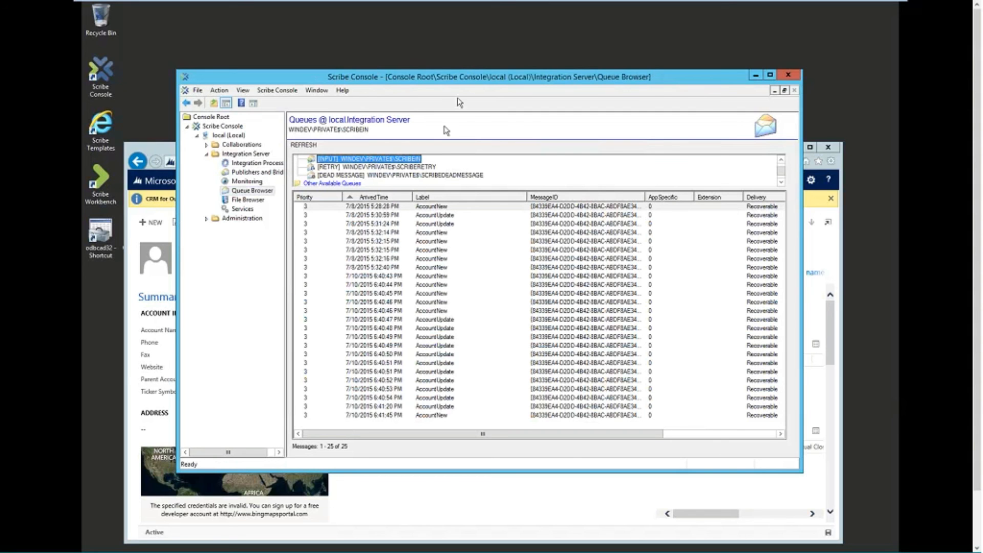
pyautogui.moveTo(470, 77); pyautogui.dragTo(468, 66)
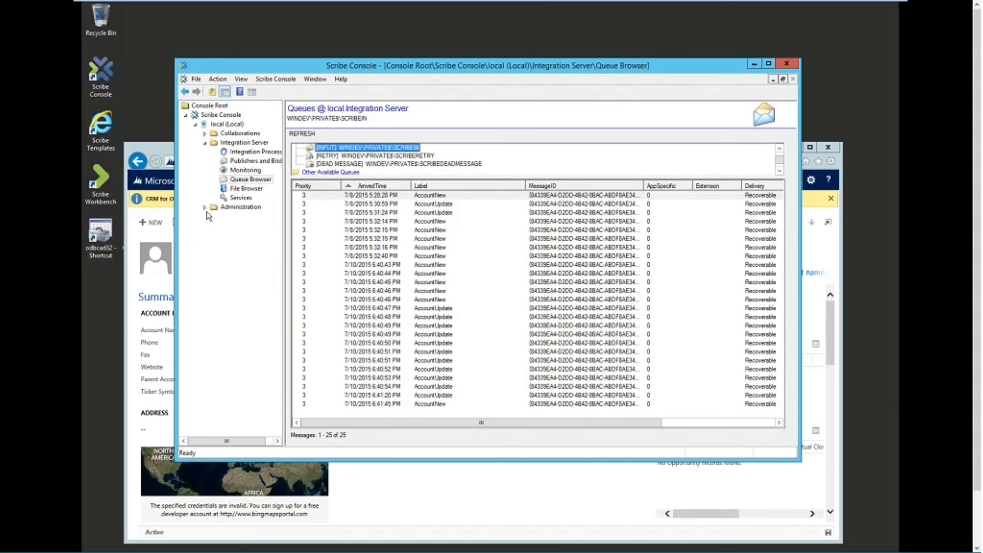
pyautogui.click(399, 157)
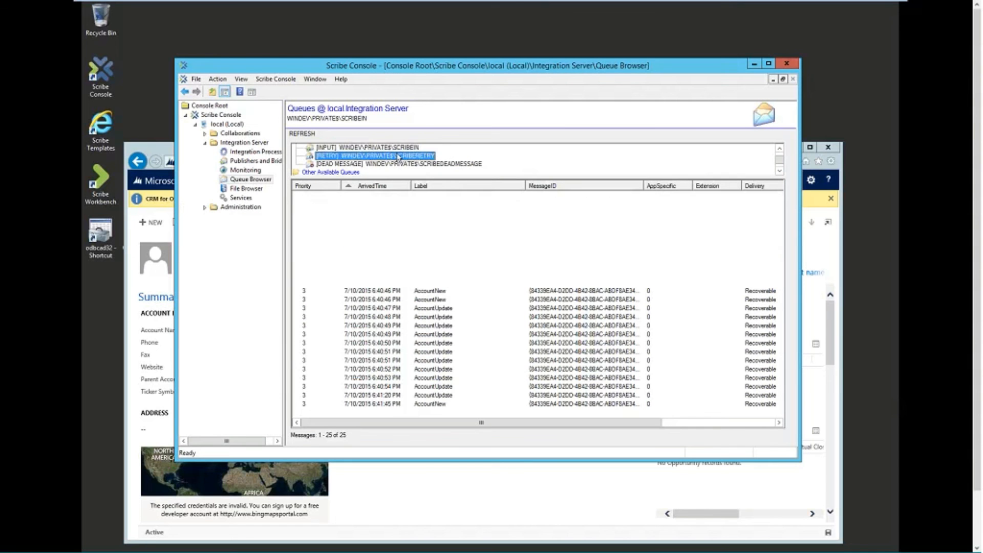
pyautogui.click(397, 148)
pyautogui.scroll(1, 399, 155)
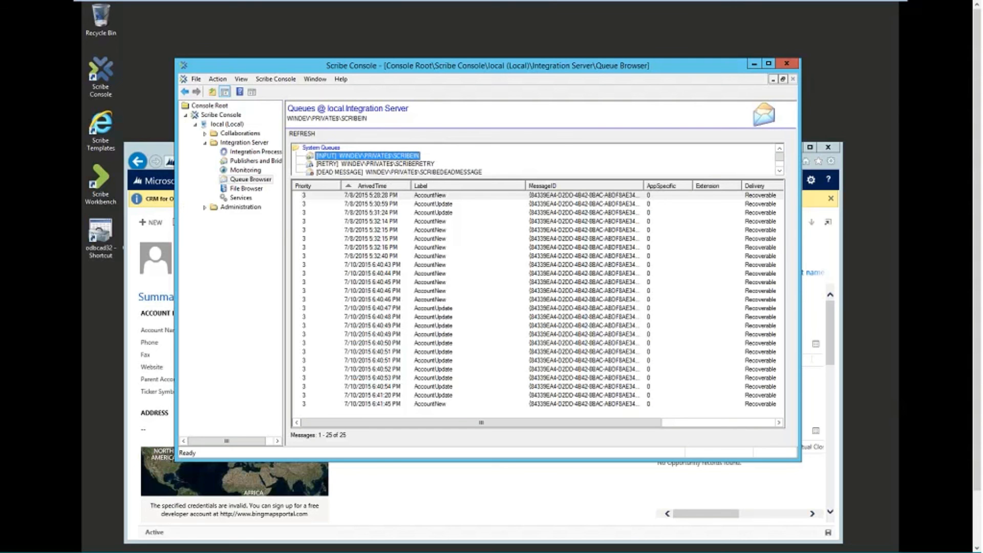
pyautogui.click(167, 156)
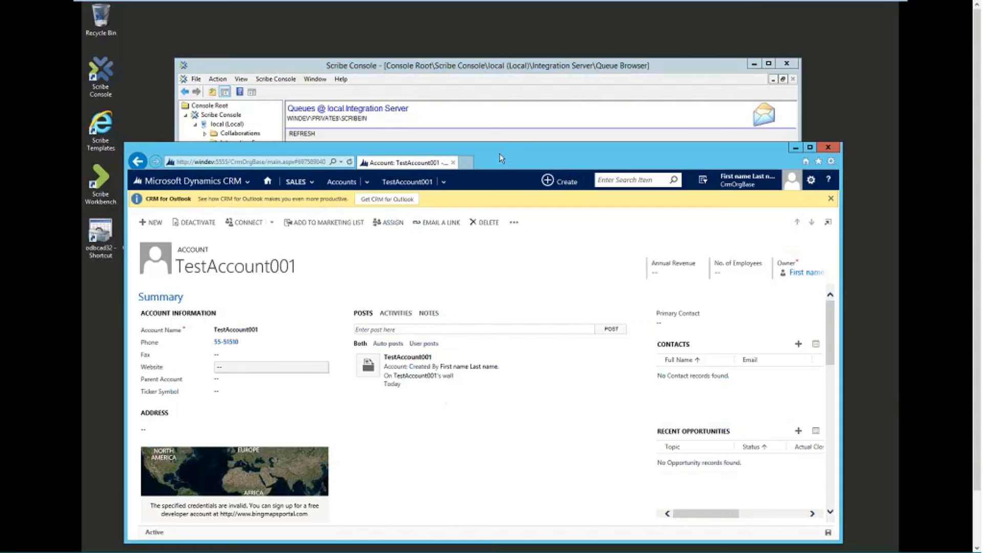
pyautogui.moveTo(594, 160); pyautogui.dragTo(597, 81)
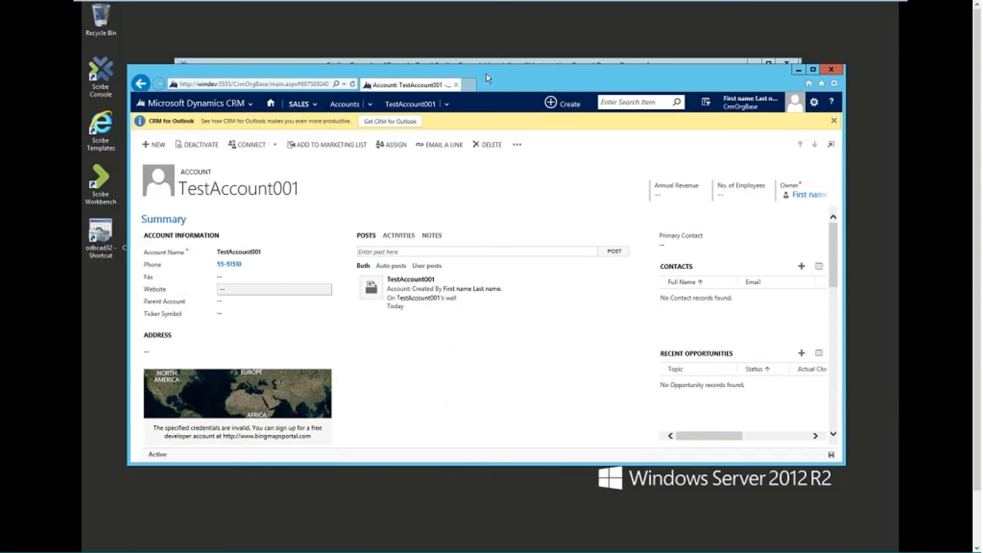
pyautogui.moveTo(487, 73); pyautogui.dragTo(490, 88)
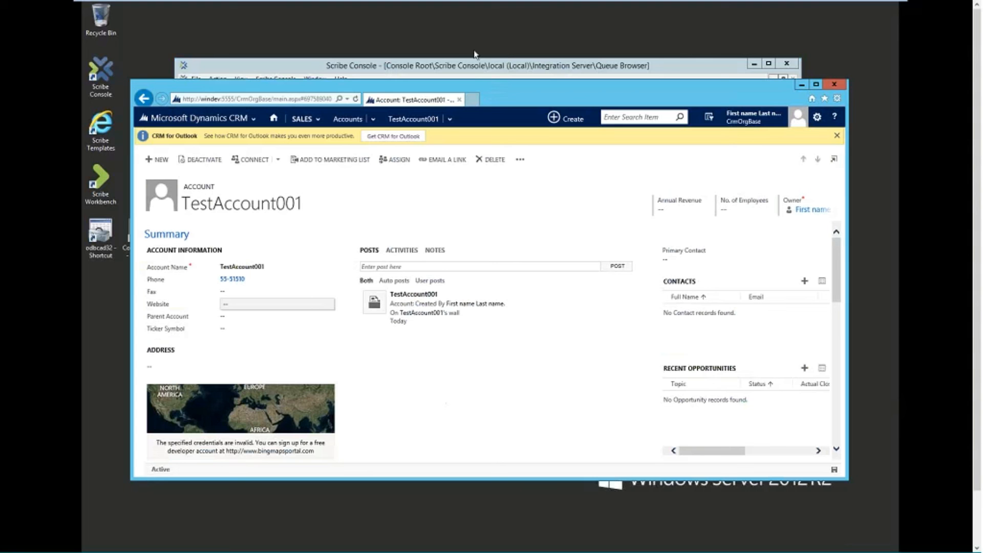
pyautogui.moveTo(820, 2)
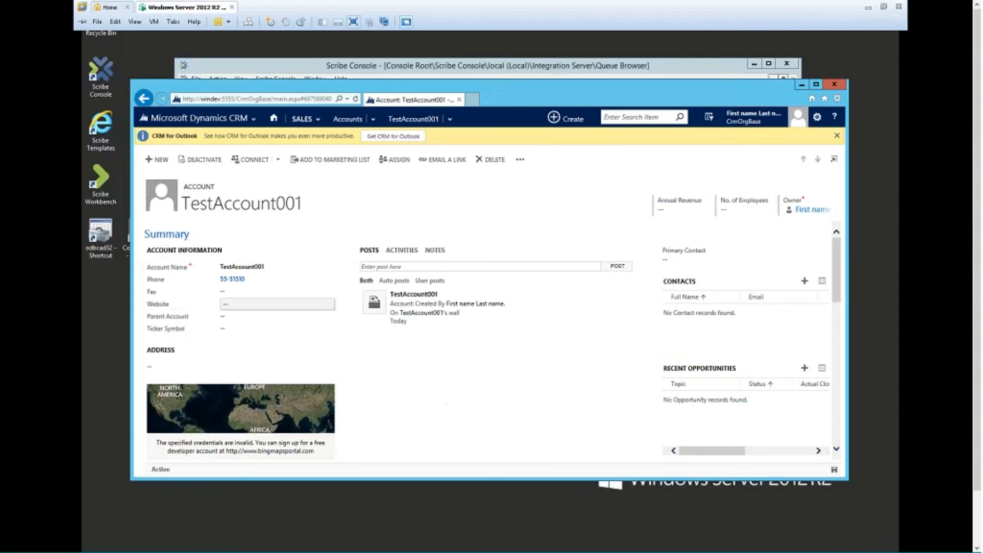
pyautogui.click(482, 67)
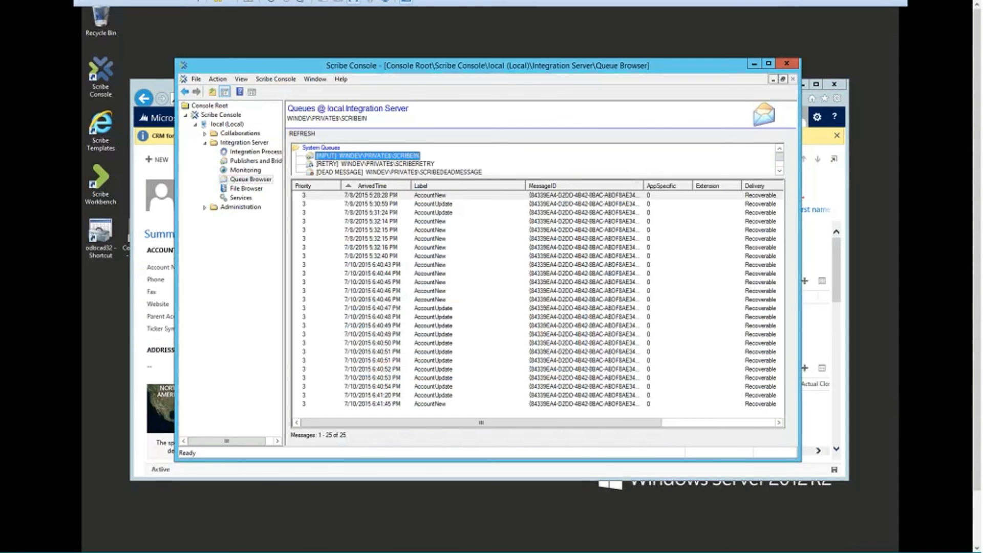
# Step: Refresh the Queue Browser to confirm the SCRIBEIN input queue is empty
pyautogui.click(243, 162)
pyautogui.click(247, 153)
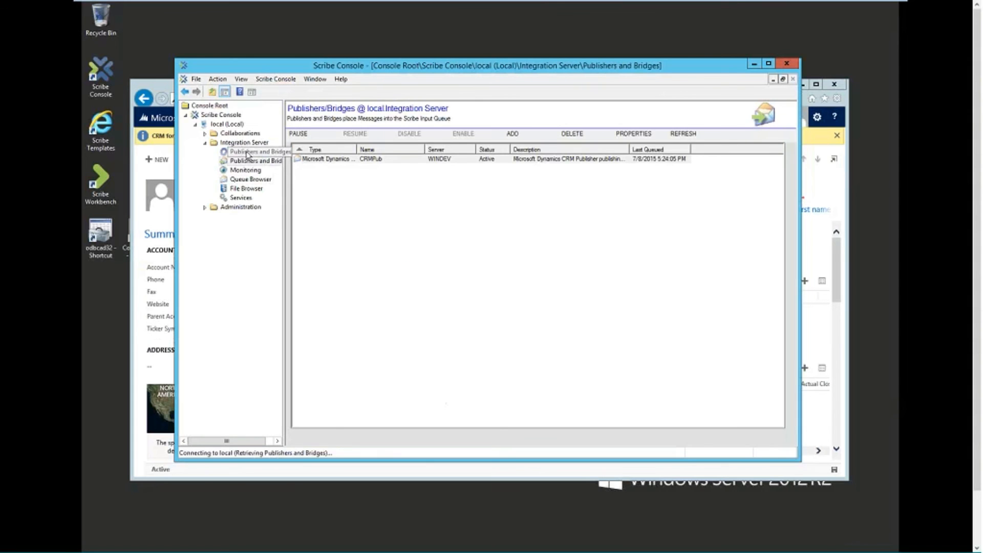
pyautogui.click(236, 180)
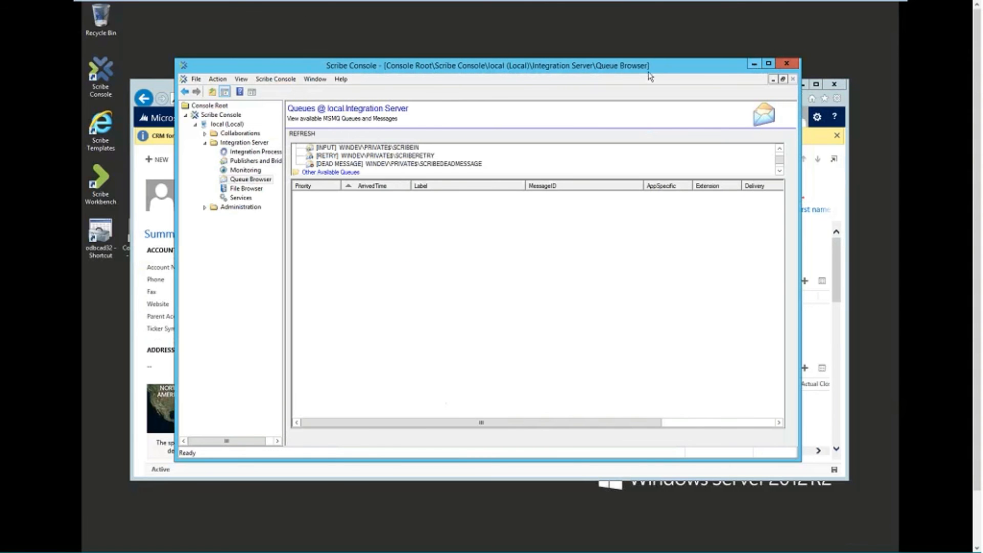
pyautogui.click(307, 134)
# Step: Minimize the virtual machine and advance the presentation to the 'Any questions?' slide
pyautogui.moveTo(505, 4)
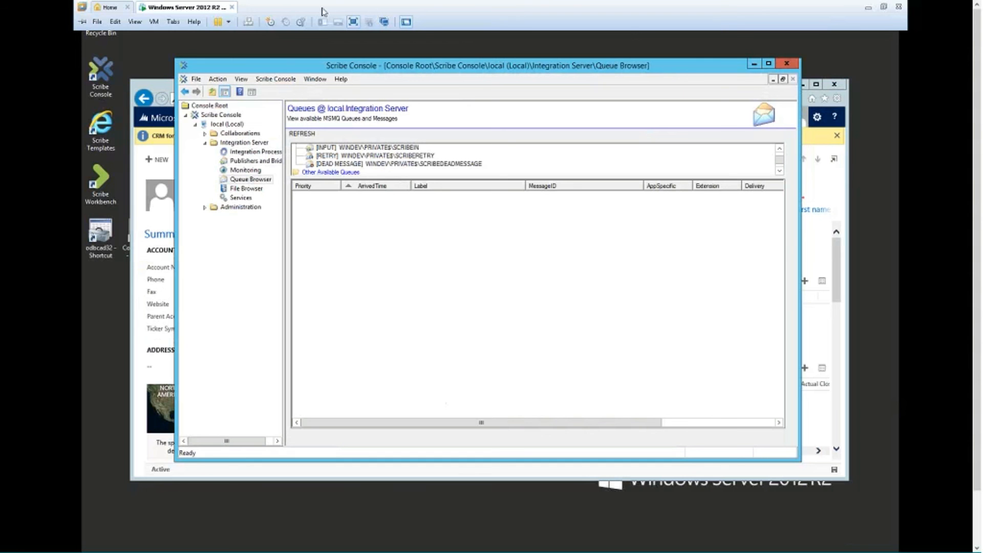
pyautogui.click(869, 10)
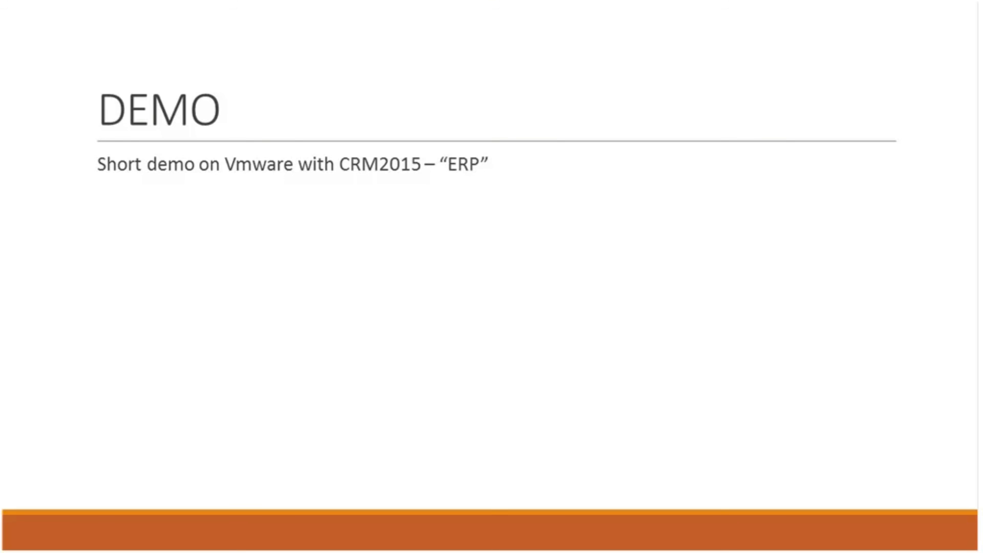
pyautogui.press('Right')
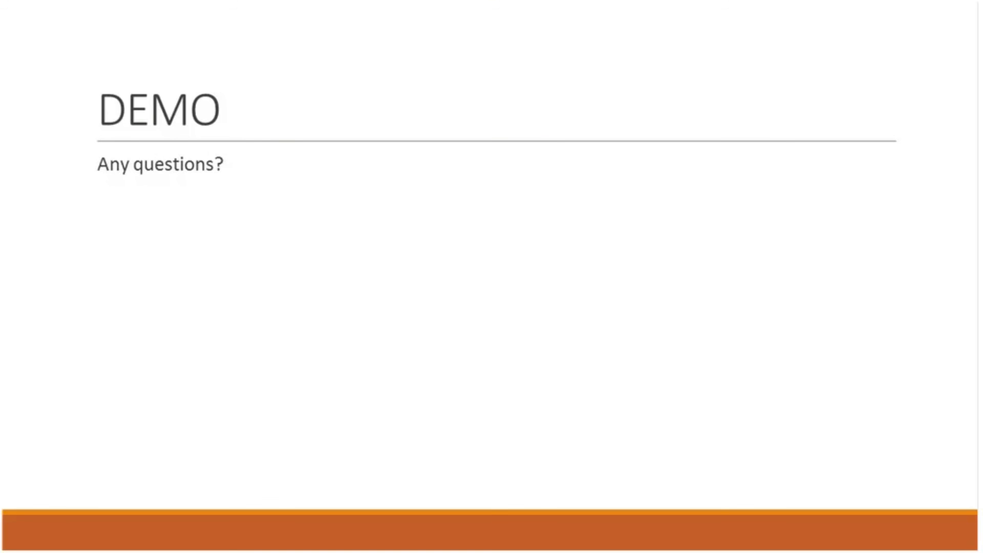
pyautogui.press('Right')
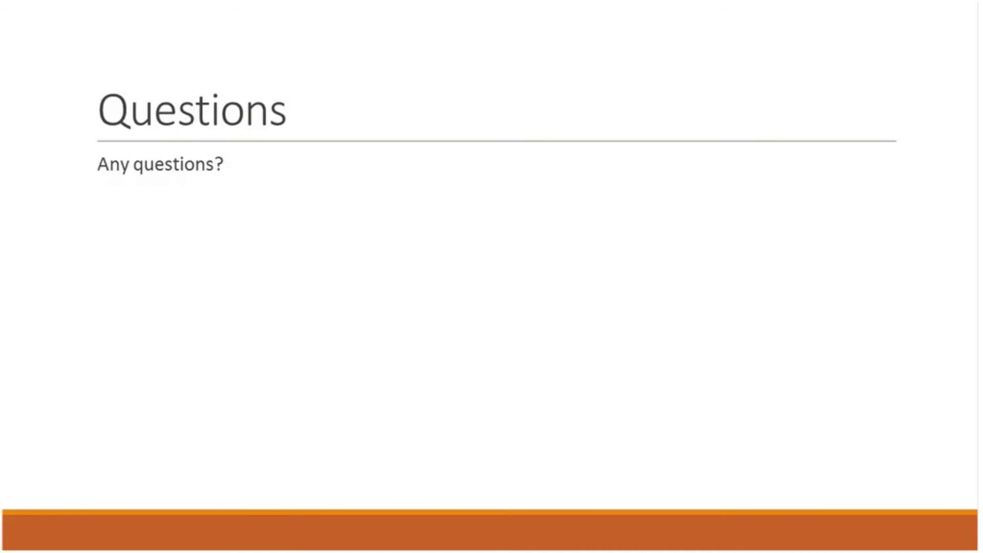